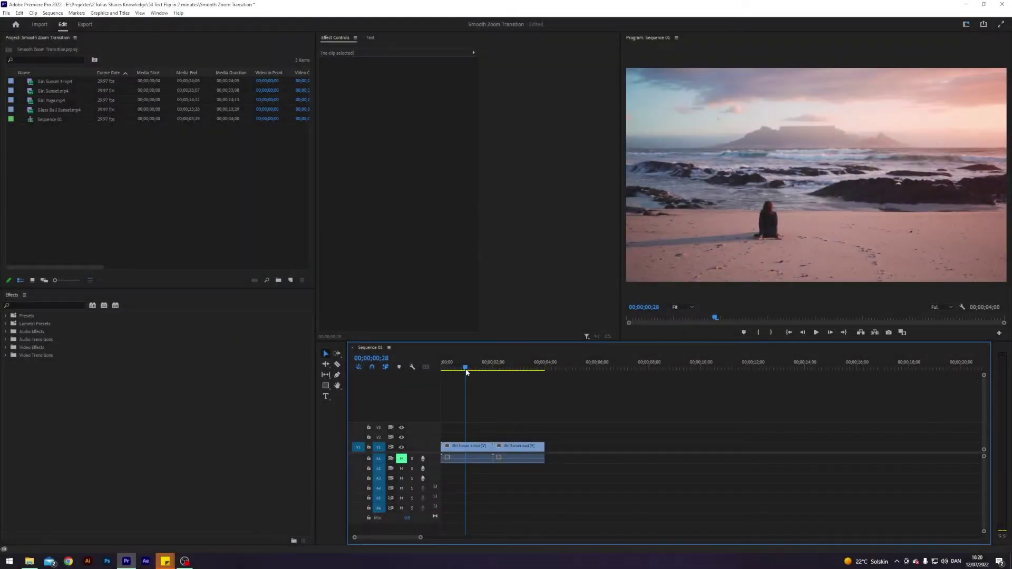
- Create a new Adjustment Layer in the Project panel and drop it on V2 at the cut
{"action": "left_click_drag", "start_coordinate": [466, 369], "coordinate": [495, 373]}
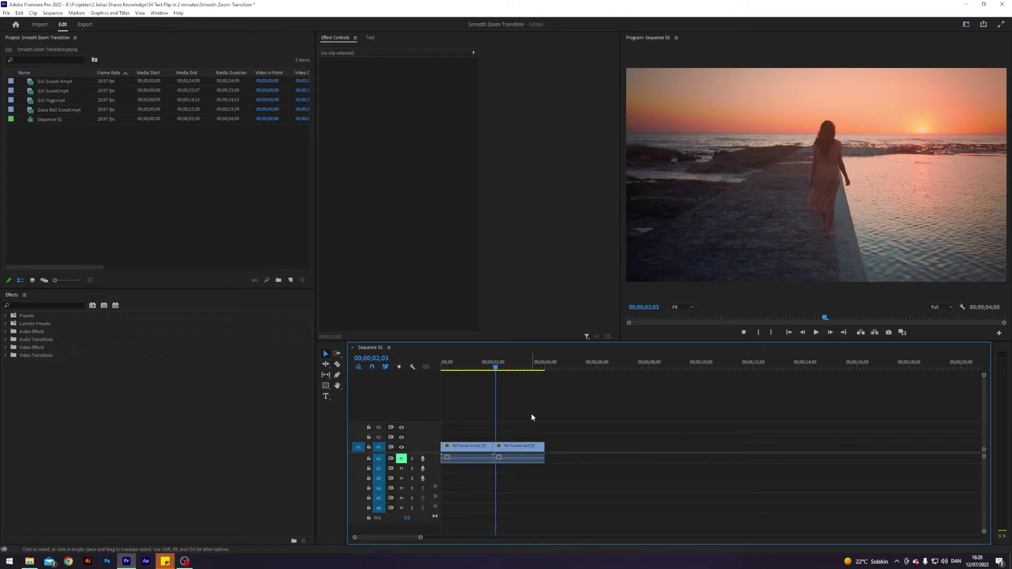
{"action": "key", "text": "Up"}
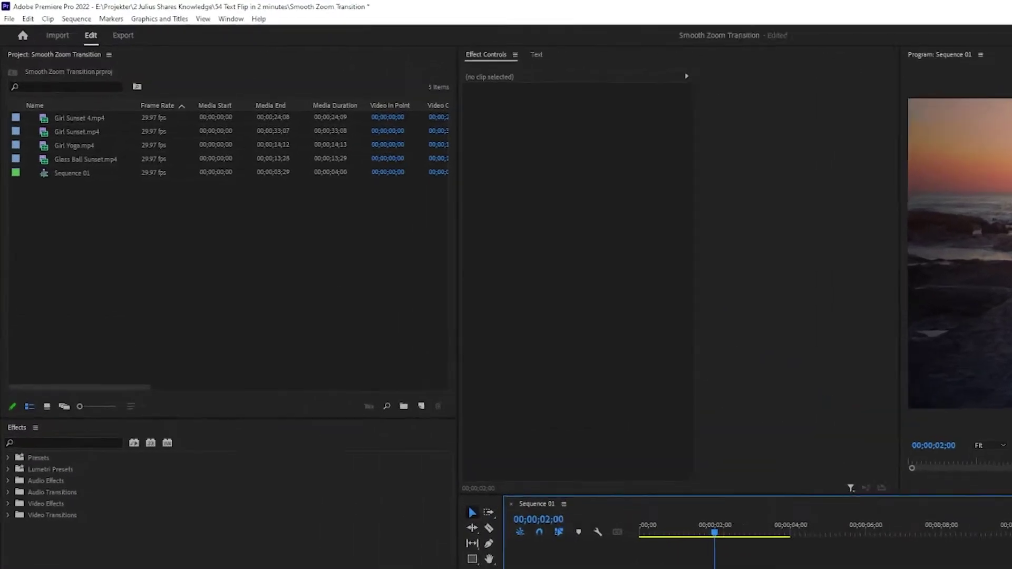
{"action": "right_click", "coordinate": [115, 166]}
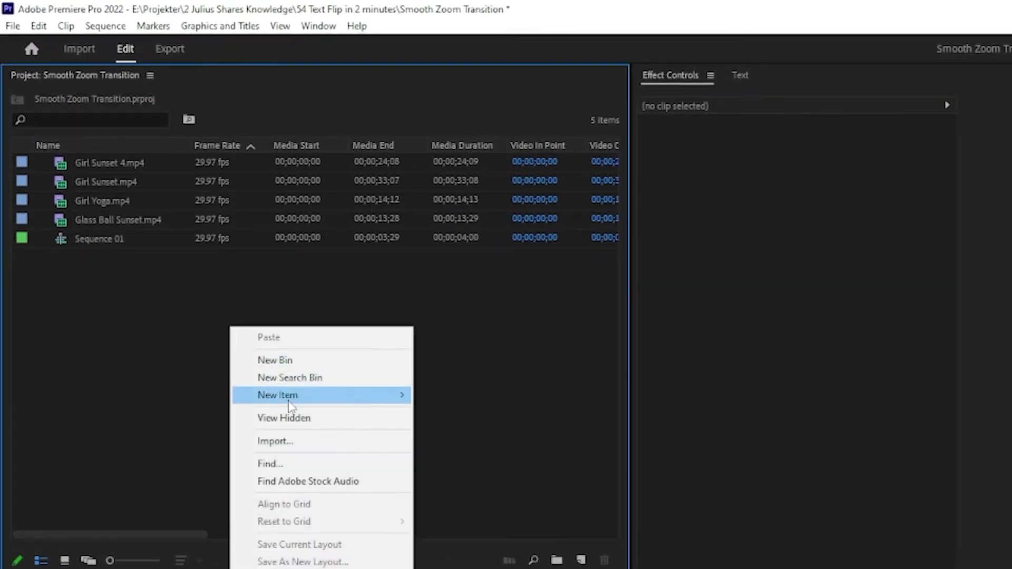
{"action": "mouse_move", "coordinate": [316, 396]}
{"action": "left_click", "coordinate": [464, 455]}
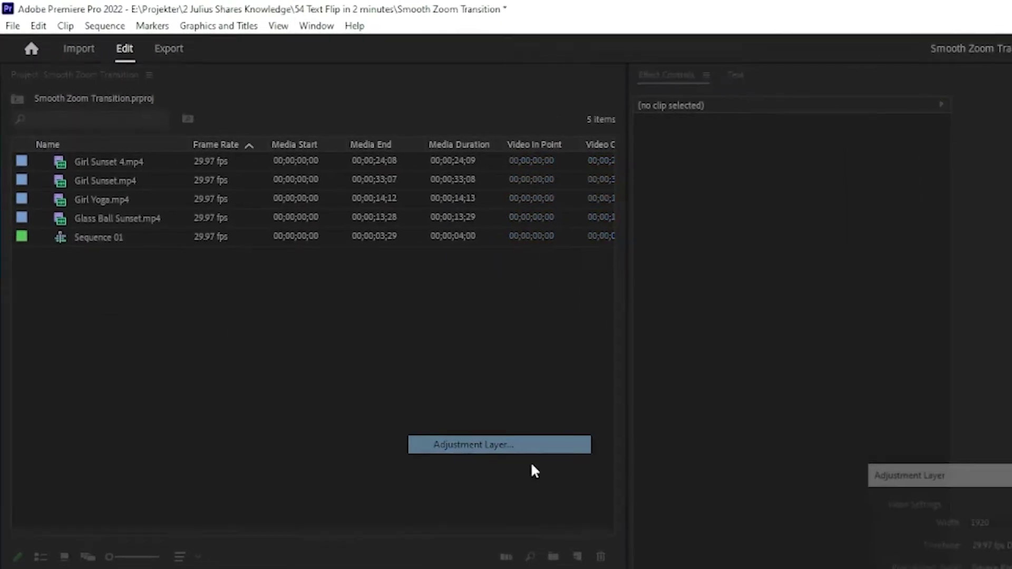
{"action": "left_click", "coordinate": [714, 431]}
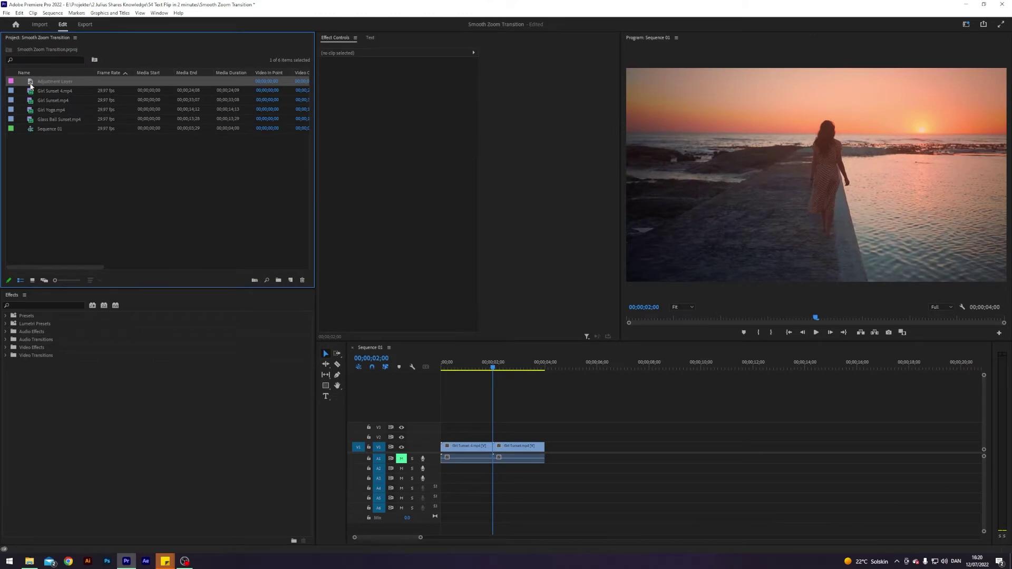
{"action": "left_click_drag", "start_coordinate": [30, 85], "coordinate": [531, 432]}
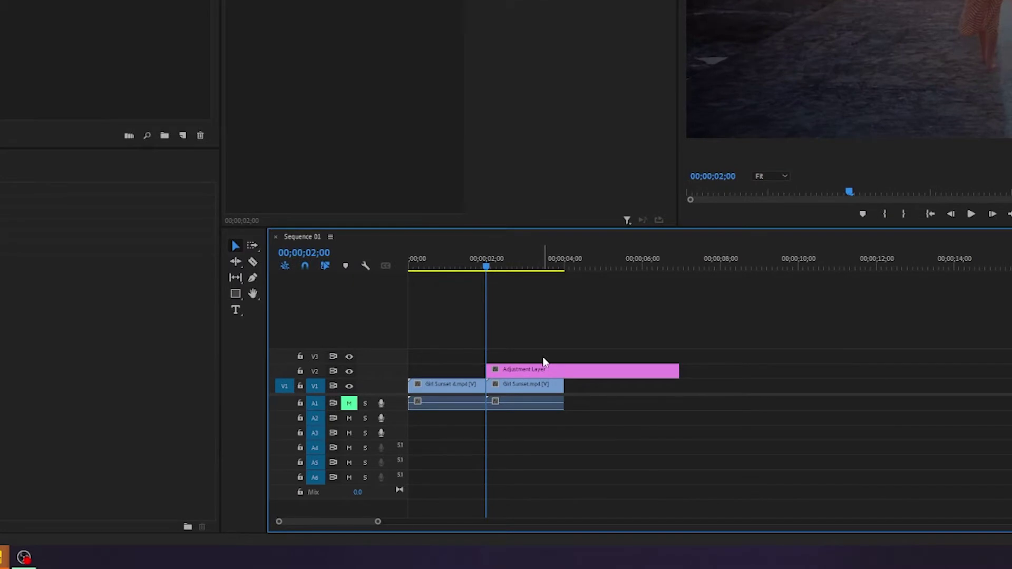
- Trim the adjustment layer's start to 00;00;01;23, a few frames before the cut
{"action": "key", "text": "shift+Left"}
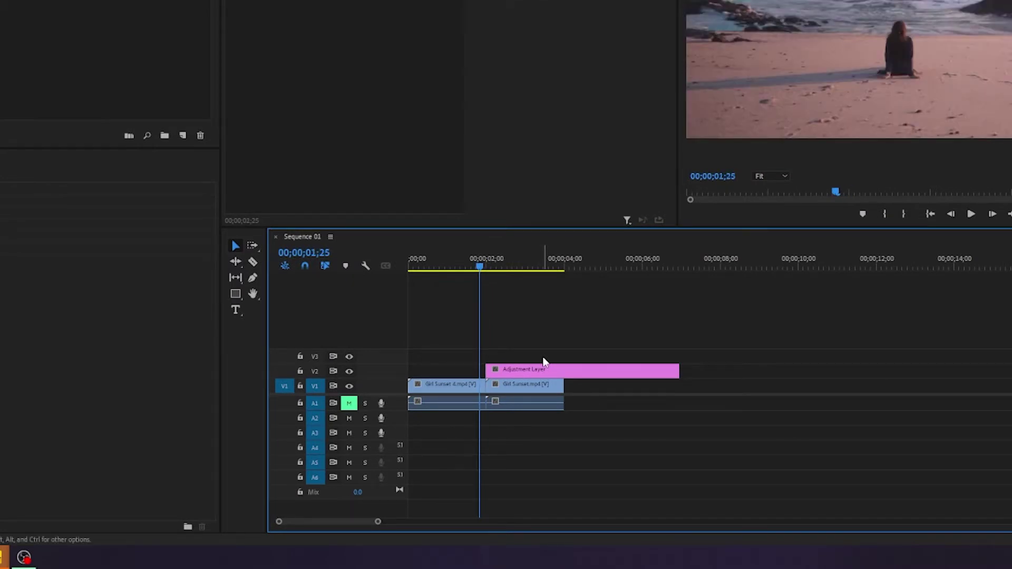
{"action": "key", "text": "Left"}
{"action": "key", "text": "Left"}
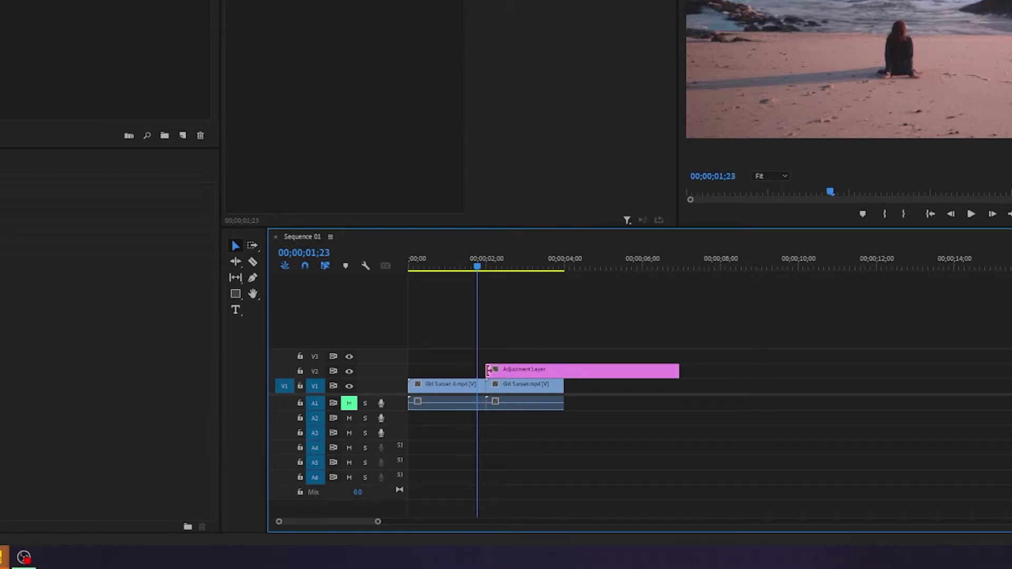
{"action": "left_click_drag", "start_coordinate": [488, 370], "coordinate": [477, 370]}
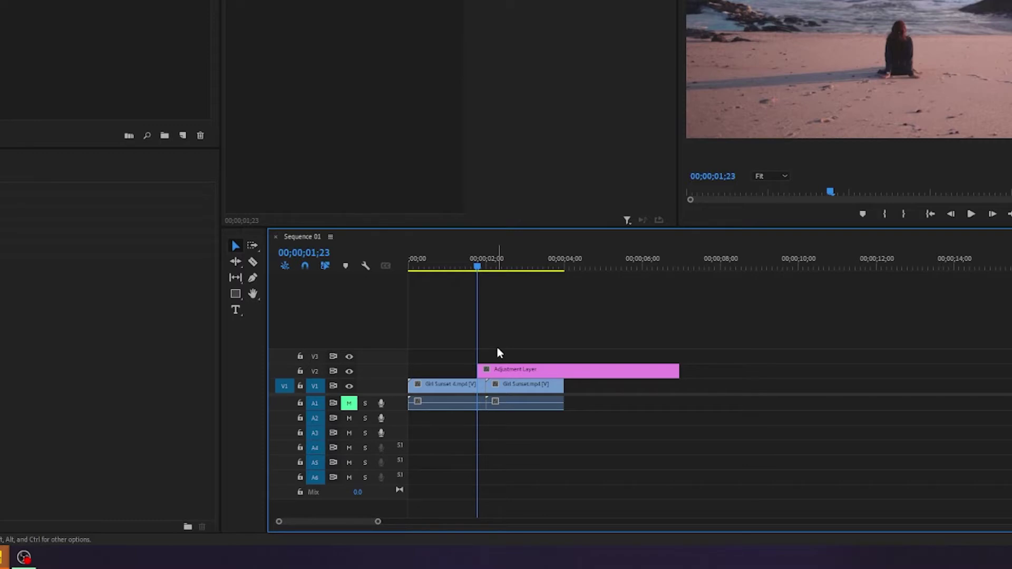
- Trim the adjustment layer's end to 02;14 past the cut and zoom the timeline in
{"action": "key", "text": "Down"}
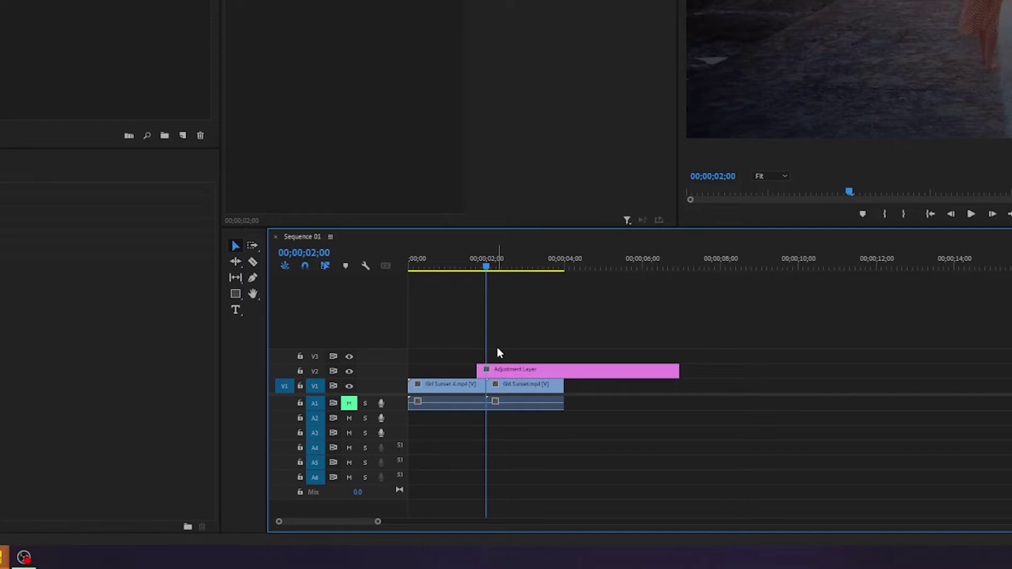
{"action": "key", "text": "shift+Right"}
{"action": "key", "text": "shift+Right"}
{"action": "key", "text": "shift+Right"}
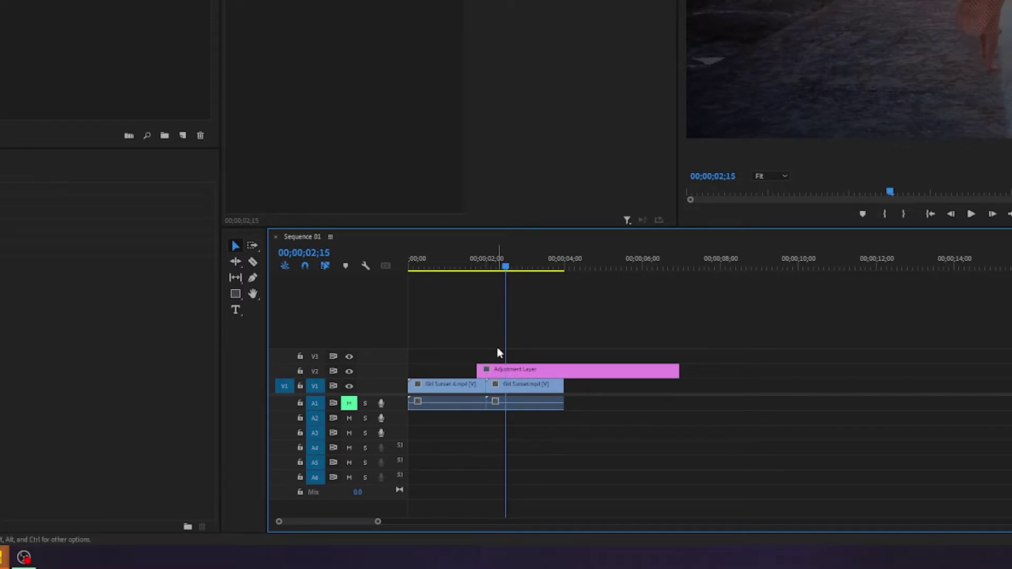
{"action": "key", "text": "Left"}
{"action": "left_click_drag", "start_coordinate": [679, 371], "coordinate": [503, 372]}
{"action": "left_click_drag", "start_coordinate": [486, 264], "coordinate": [481, 266]}
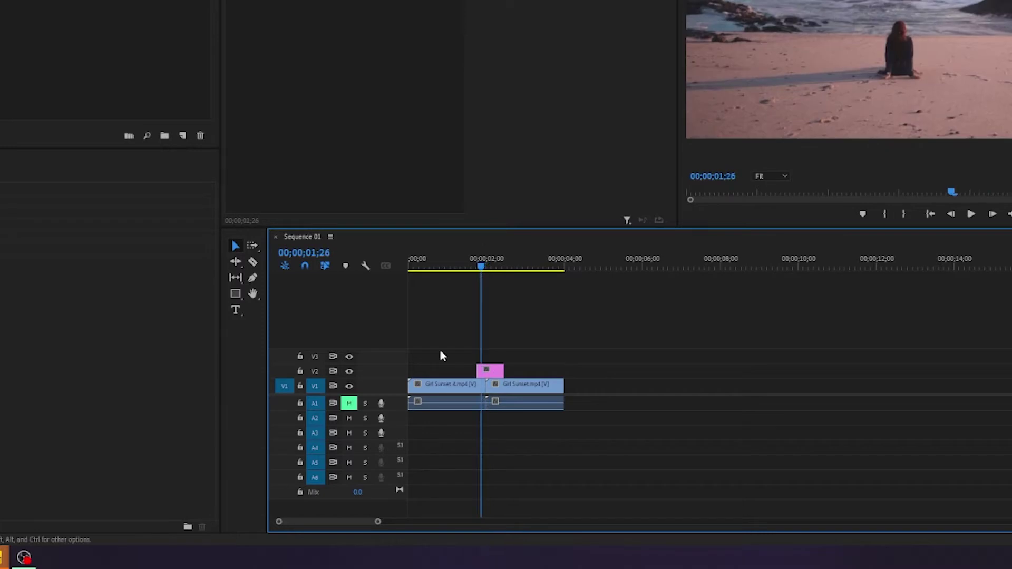
{"action": "key", "text": "="}
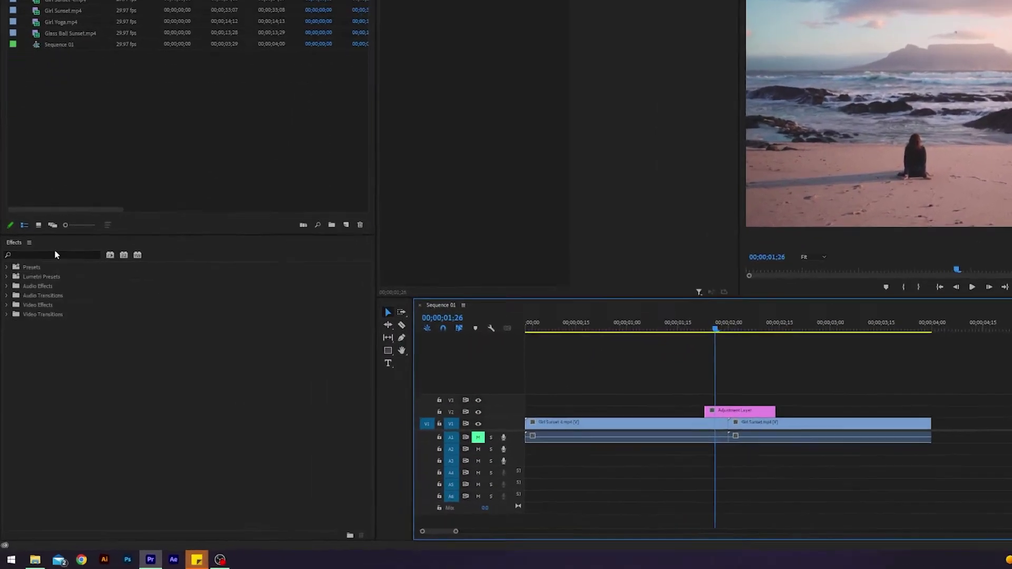
- Apply Replicate to the adjustment layer with Count set to 3
{"action": "left_click", "coordinate": [57, 255]}
{"action": "type", "text": "repli"}
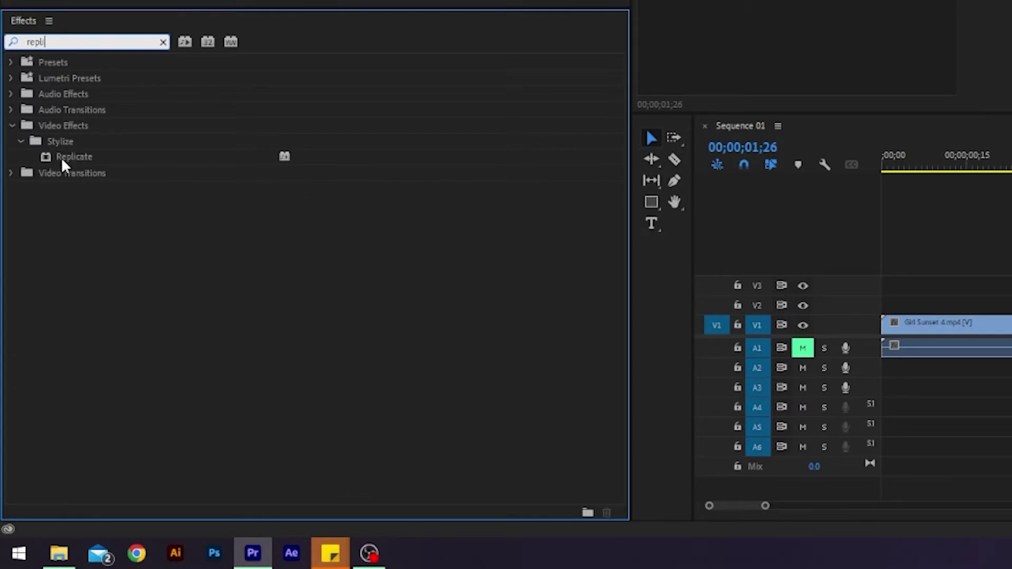
{"action": "left_click_drag", "start_coordinate": [63, 165], "coordinate": [621, 437]}
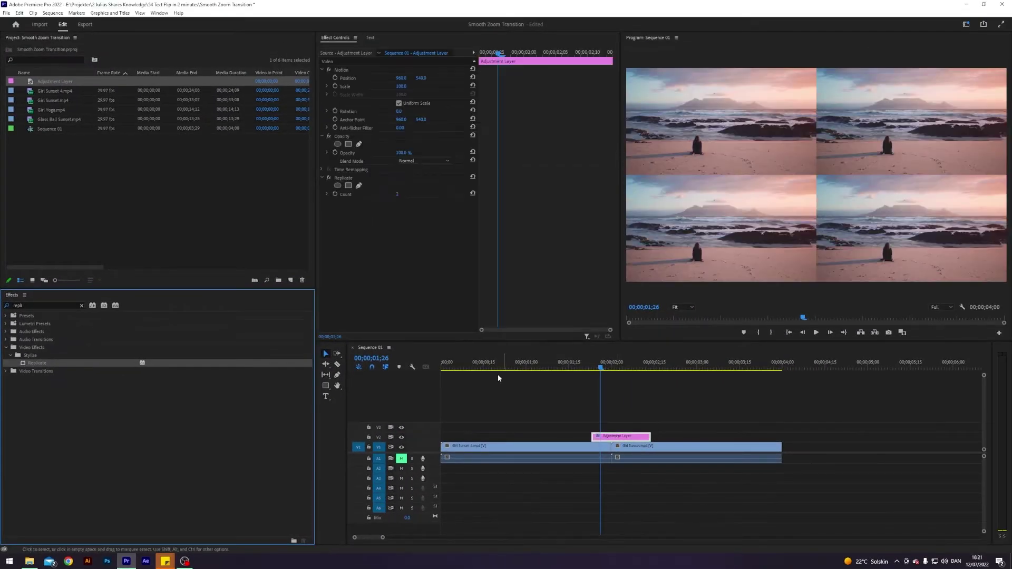
{"action": "left_click", "coordinate": [397, 193]}
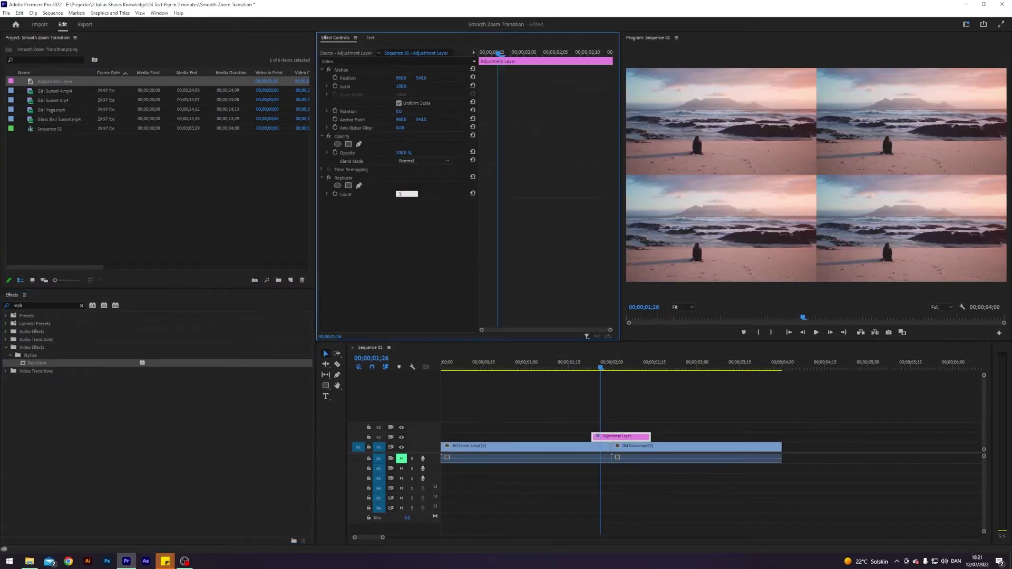
{"action": "key", "text": "Return"}
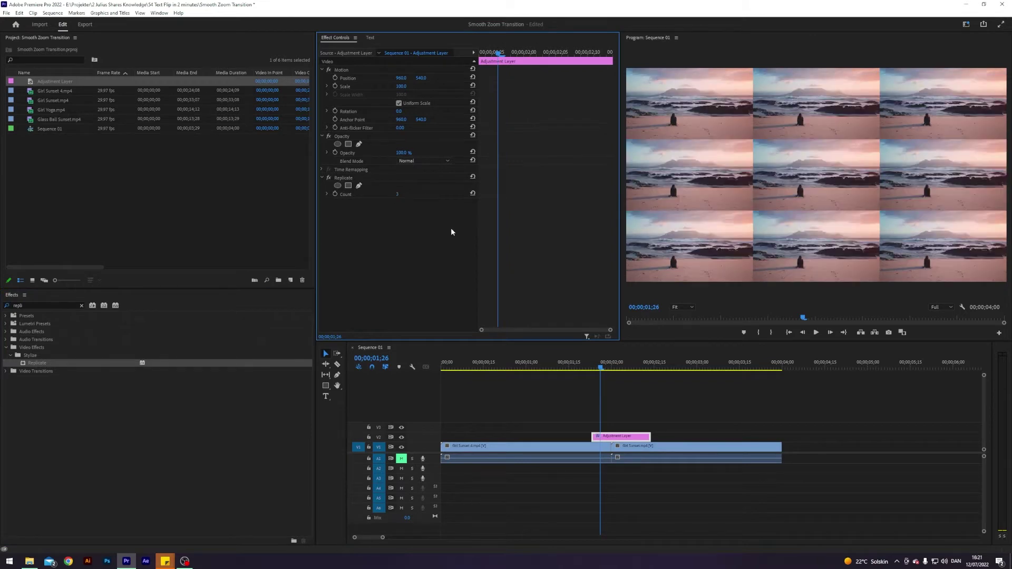
{"action": "double_click", "coordinate": [28, 305]}
- Add a Mirror effect with Reflection Center x at 1279
{"action": "type", "text": "mirr"}
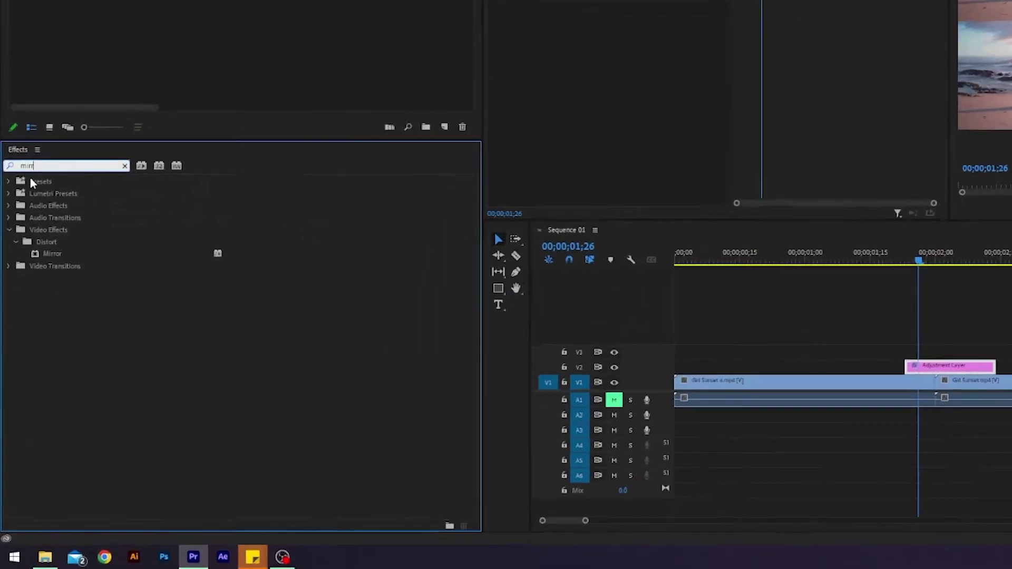
{"action": "left_click_drag", "start_coordinate": [58, 159], "coordinate": [1011, 308]}
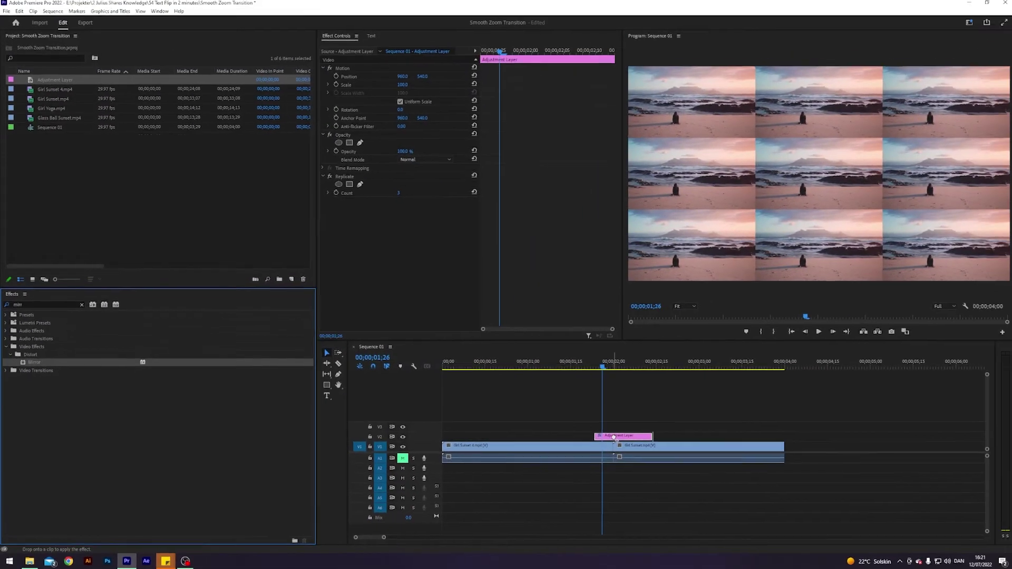
{"action": "left_click_drag", "start_coordinate": [614, 438], "coordinate": [613, 438]}
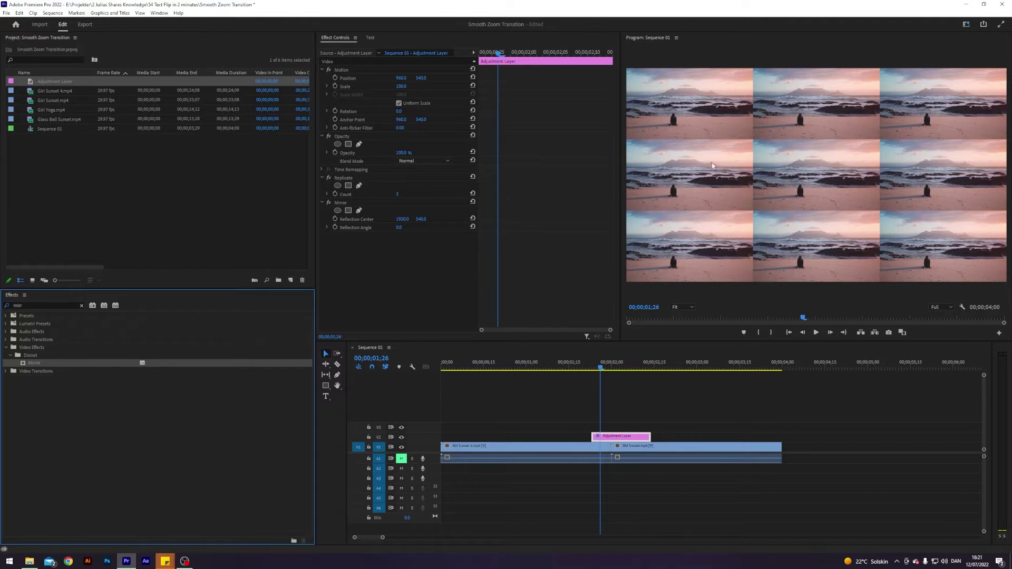
{"action": "mouse_move", "coordinate": [403, 222]}
{"action": "left_mouse_down"}
{"action": "mouse_move", "coordinate": [388, 221]}
{"action": "mouse_move", "coordinate": [405, 219]}
{"action": "left_mouse_up"}
{"action": "left_click", "coordinate": [403, 220]}
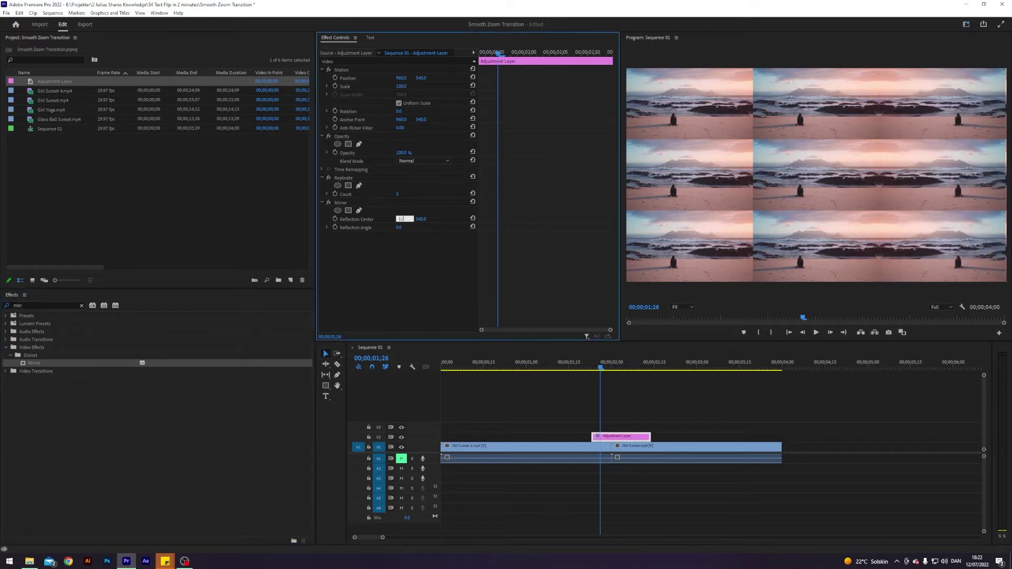
{"action": "key", "text": "Return"}
- Add a second Mirror with Reflection Angle 90° and Reflection Center y 719
{"action": "left_click_drag", "start_coordinate": [34, 363], "coordinate": [410, 264]}
{"action": "left_click", "coordinate": [400, 260]}
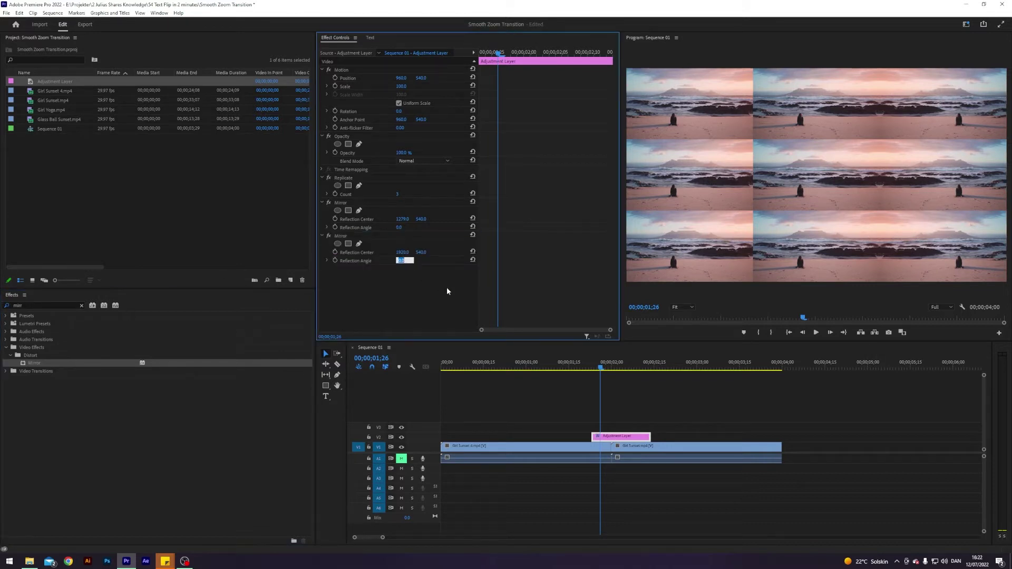
{"action": "type", "text": "90"}
{"action": "key", "text": "Return"}
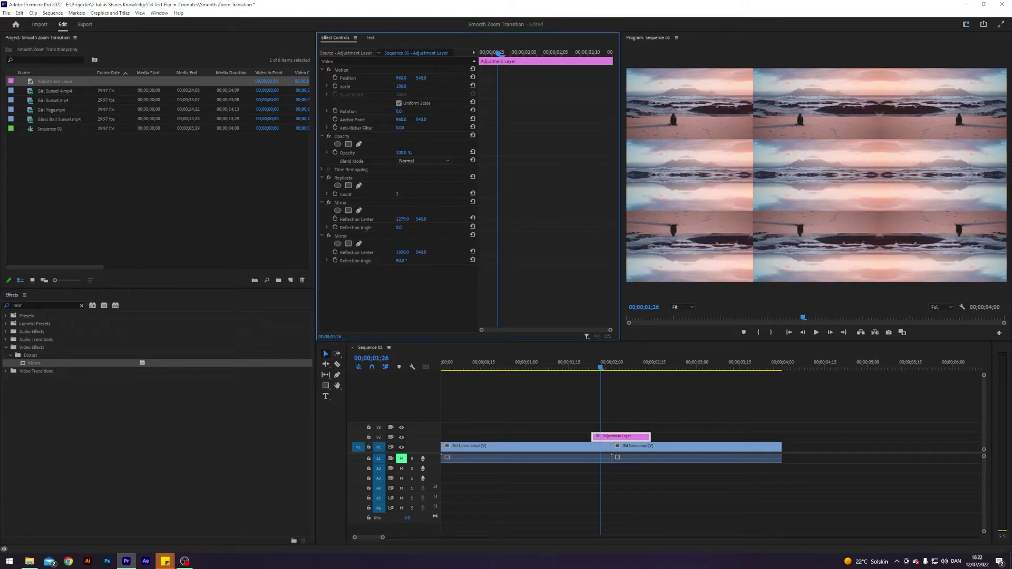
{"action": "left_click_drag", "start_coordinate": [420, 253], "coordinate": [488, 252]}
{"action": "left_click", "coordinate": [424, 252]}
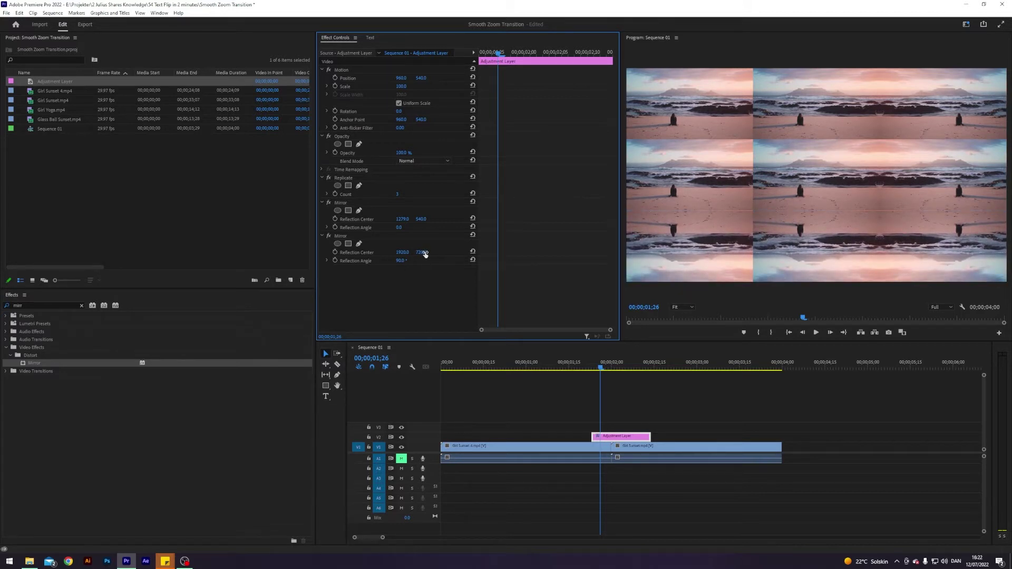
{"action": "type", "text": "719"}
{"action": "key", "text": "Return"}
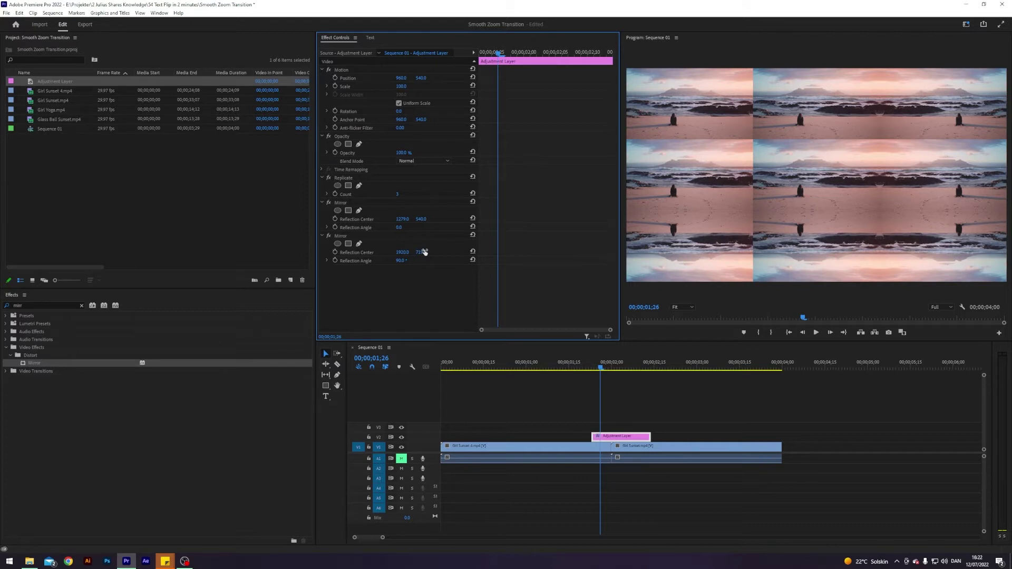
{"action": "left_click", "coordinate": [35, 368]}
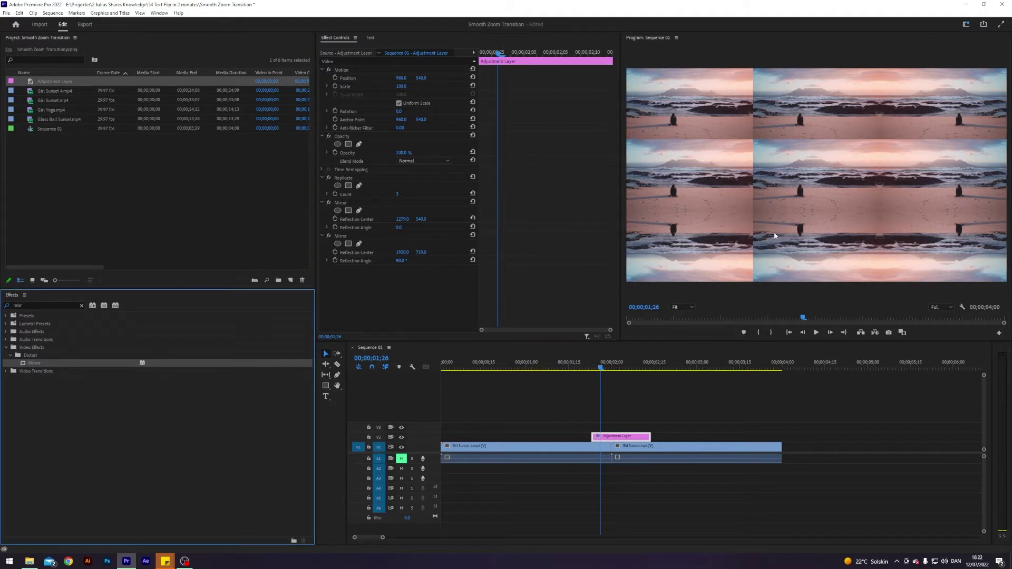
- Add a third Mirror with Reflection Angle 180° and Reflection Center X 640
{"action": "left_click_drag", "start_coordinate": [9, 364], "coordinate": [632, 438]}
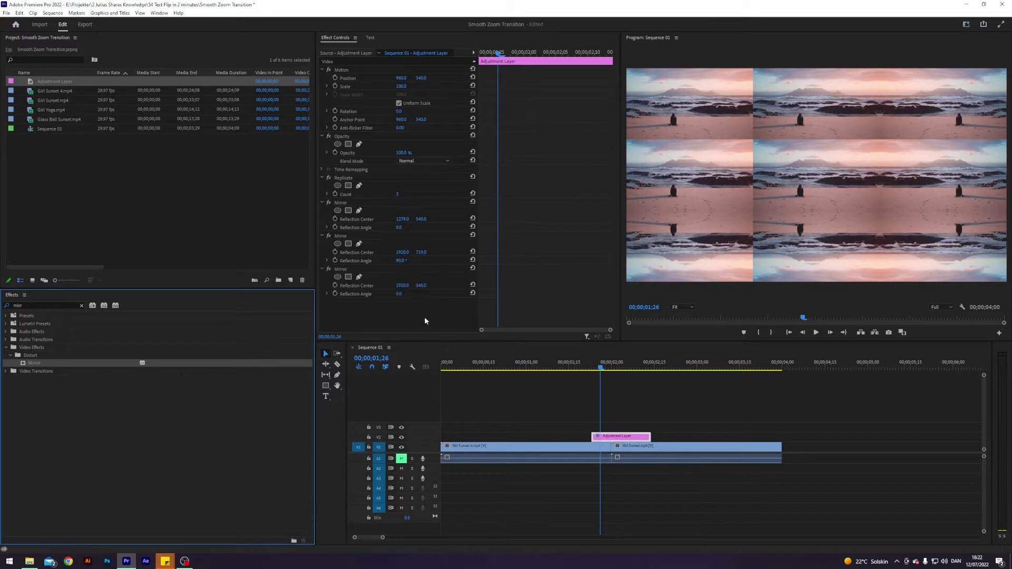
{"action": "left_click", "coordinate": [399, 294]}
{"action": "type", "text": "1"}
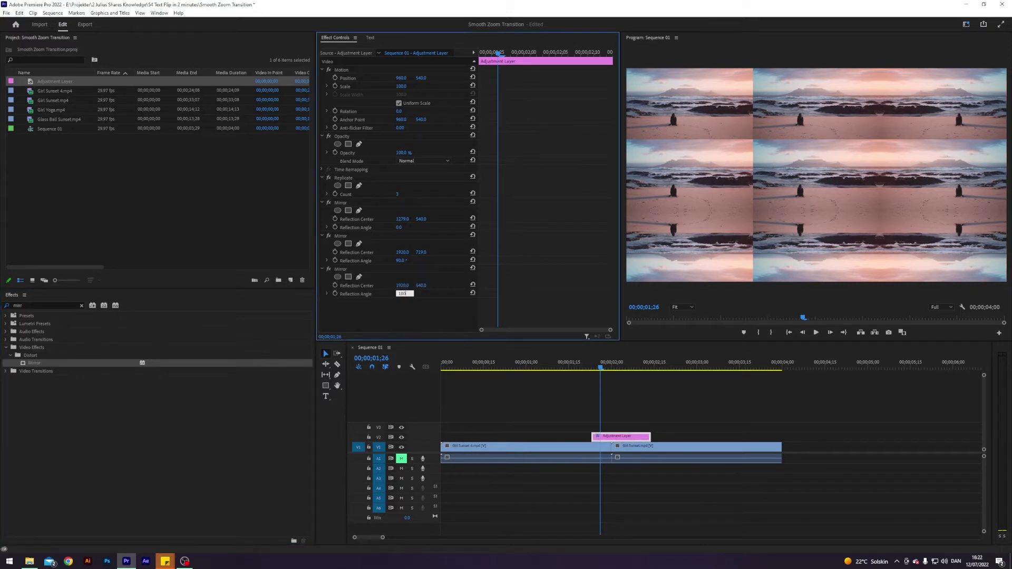
{"action": "type", "text": "80"}
{"action": "key", "text": "Return"}
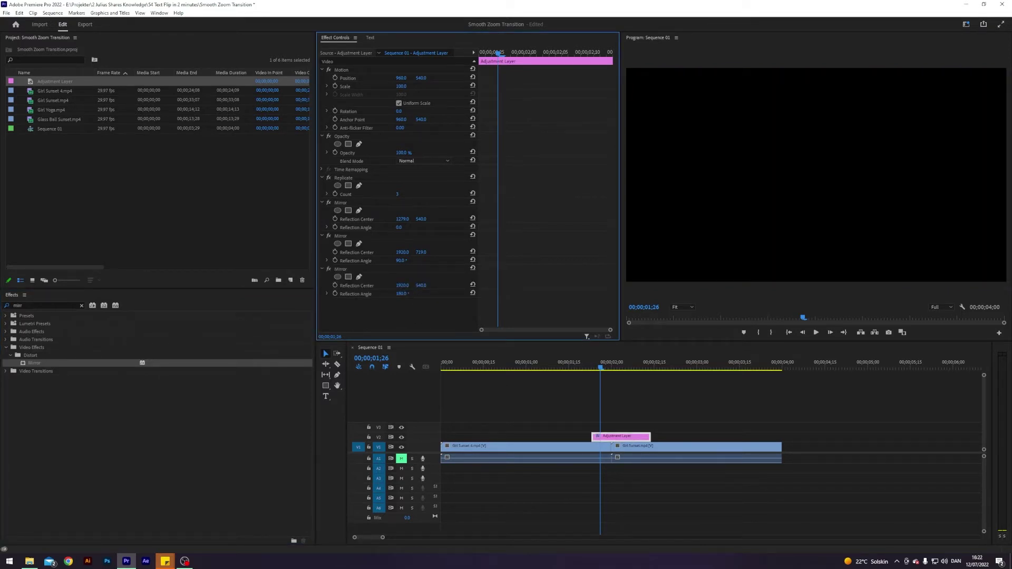
{"action": "left_click_drag", "start_coordinate": [402, 285], "coordinate": [264, 285]}
{"action": "left_click", "coordinate": [403, 285]}
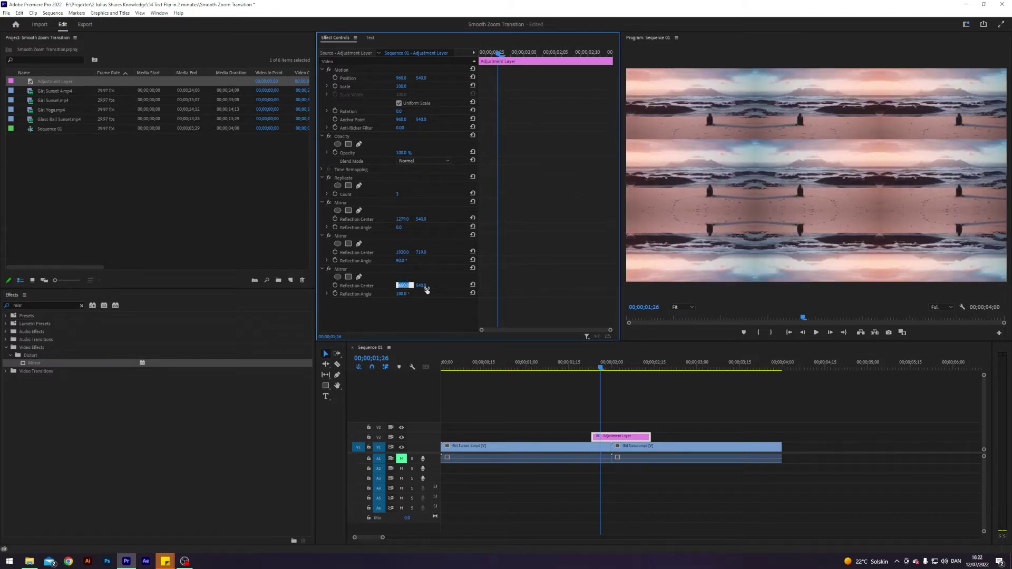
{"action": "type", "text": "640"}
{"action": "key", "text": "Return"}
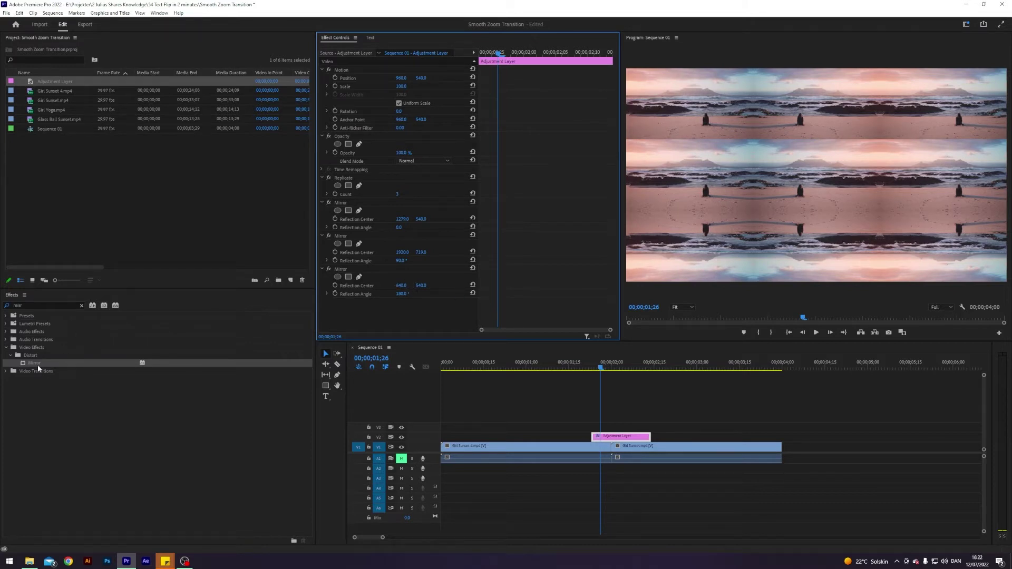
- Add a fourth Mirror with Reflection Angle 270° and Reflection Center Y 360
{"action": "left_click_drag", "start_coordinate": [34, 363], "coordinate": [399, 313]}
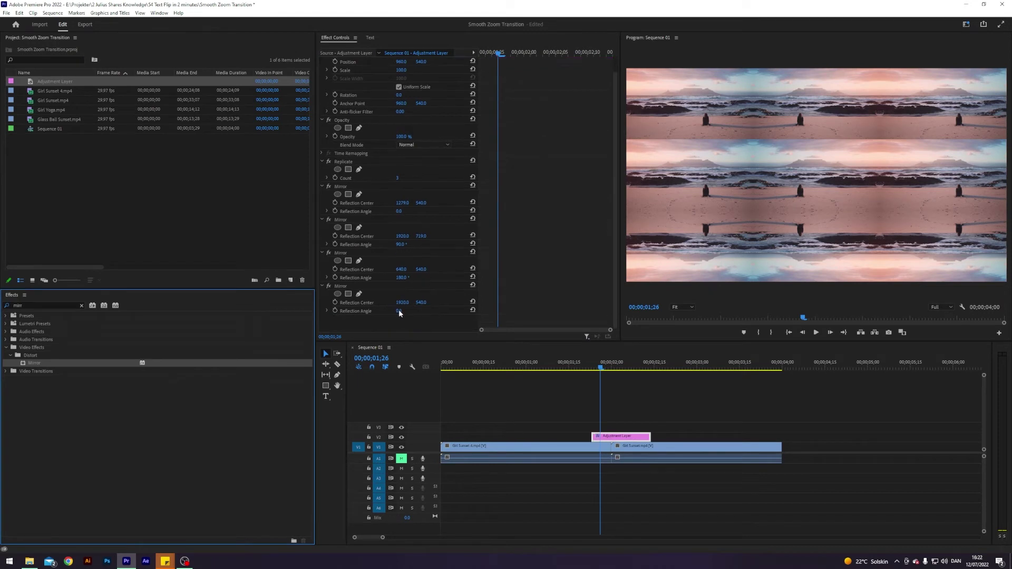
{"action": "left_click", "coordinate": [399, 312]}
{"action": "type", "text": "270"}
{"action": "key", "text": "Return"}
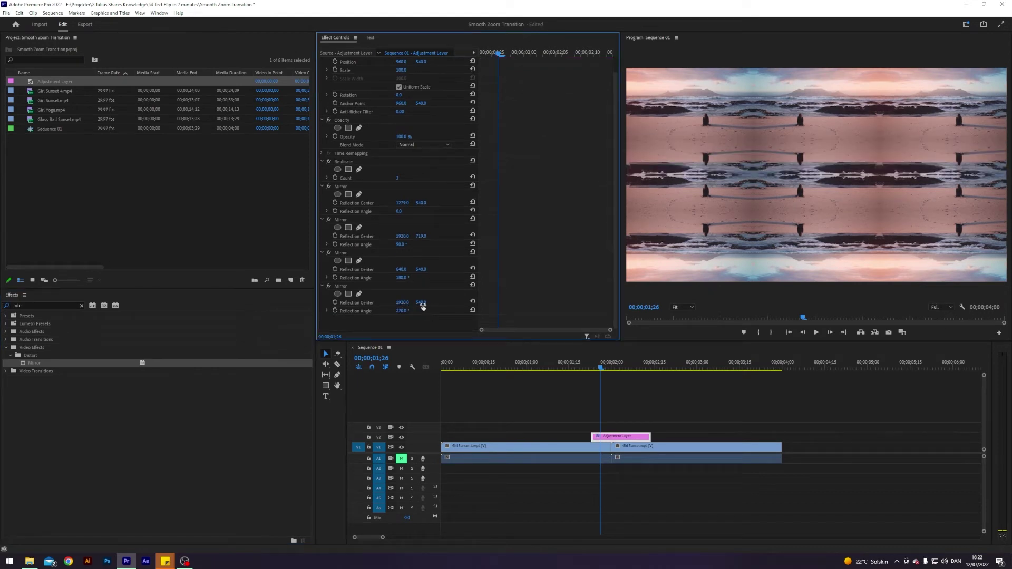
{"action": "left_click_drag", "start_coordinate": [421, 303], "coordinate": [321, 303]}
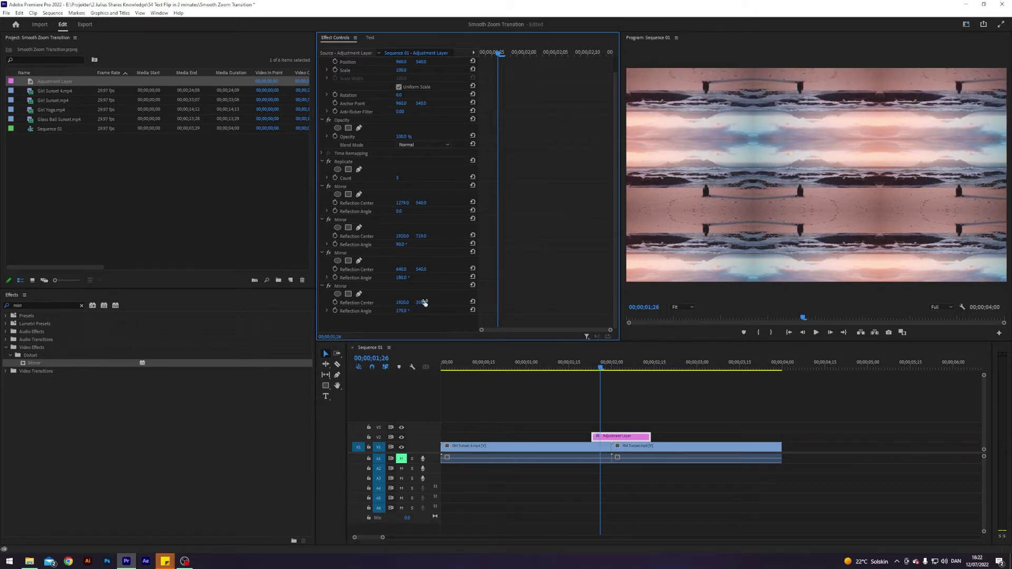
{"action": "left_click", "coordinate": [422, 303]}
{"action": "type", "text": "360"}
{"action": "key", "text": "Return"}
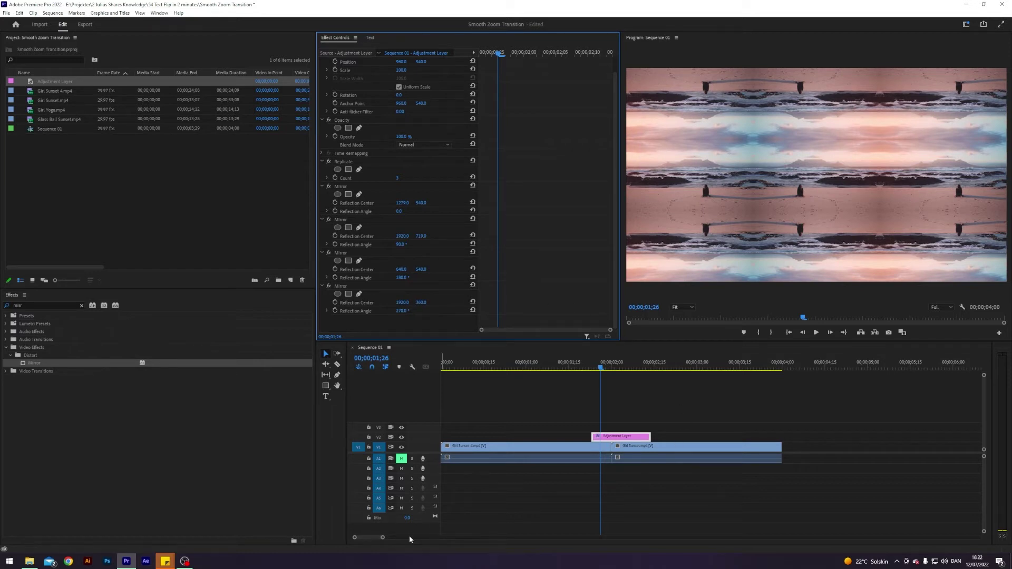
{"action": "left_click_drag", "start_coordinate": [382, 537], "coordinate": [363, 537]}
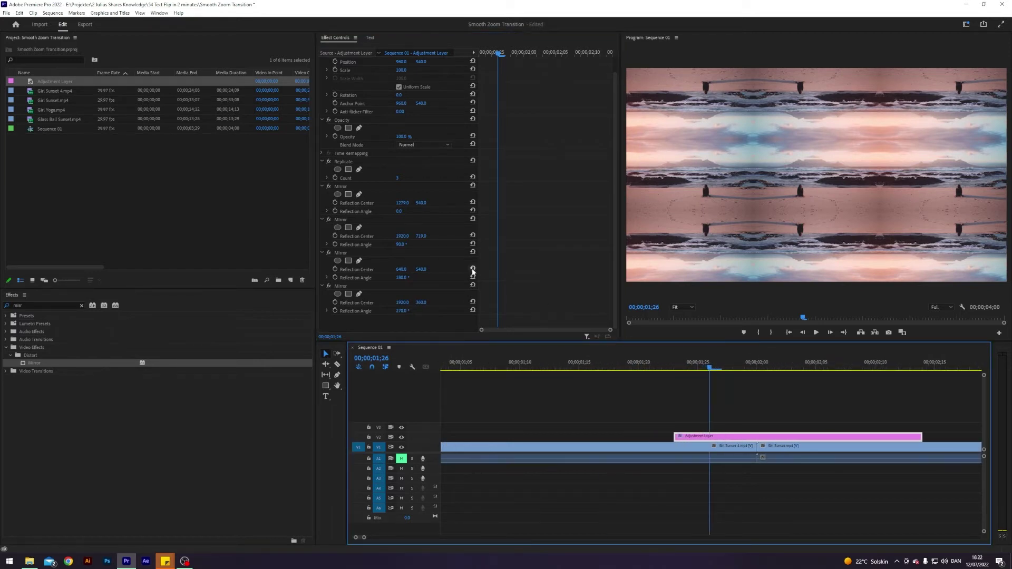
{"action": "left_click", "coordinate": [322, 162]}
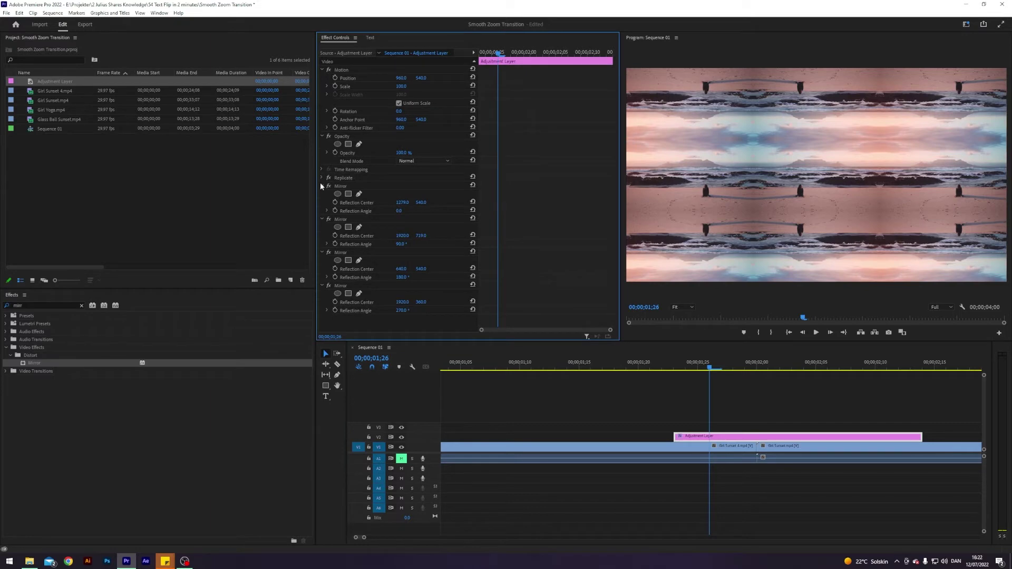
- Collapse all four Mirror effects in Effect Controls and advance the playhead
{"action": "left_click", "coordinate": [321, 186]}
{"action": "left_click", "coordinate": [322, 194]}
{"action": "left_click", "coordinate": [322, 202]}
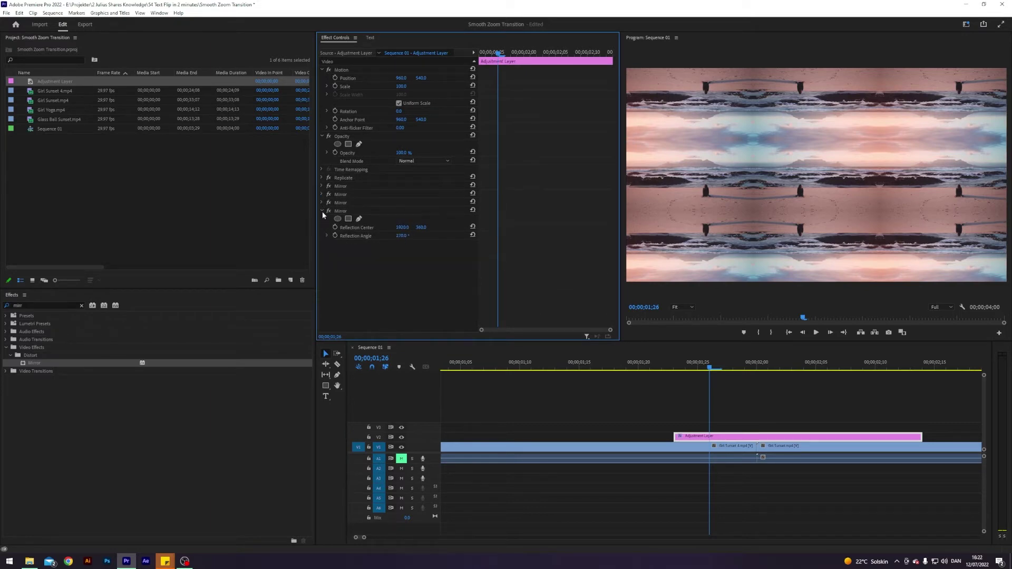
{"action": "left_click", "coordinate": [323, 211]}
{"action": "left_click", "coordinate": [679, 422]}
{"action": "key", "text": "space"}
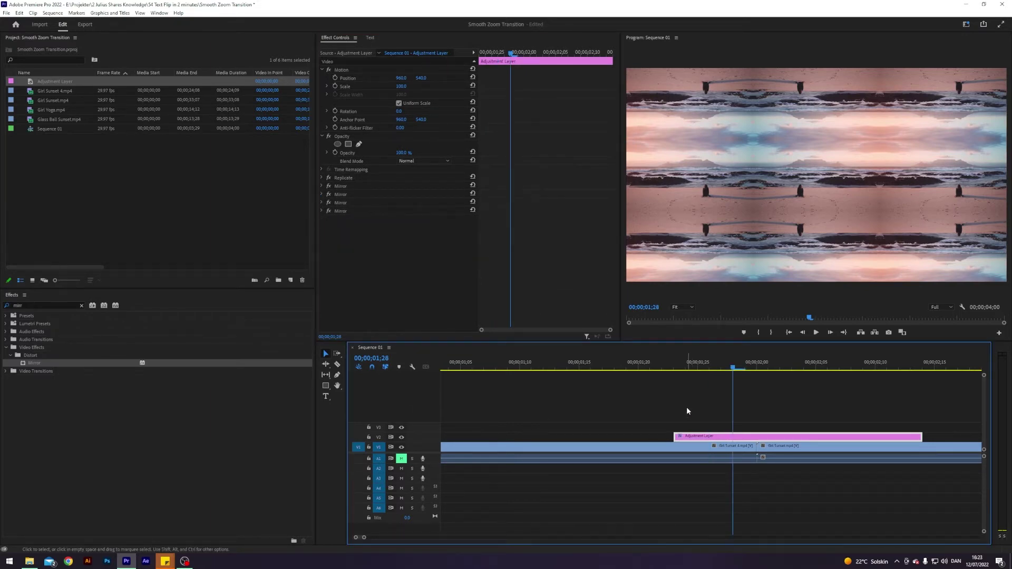
- Apply the Transform effect to the Adjustment Layer and set its Scale to 300
{"action": "double_click", "coordinate": [17, 306]}
{"action": "type", "text": "transfo"}
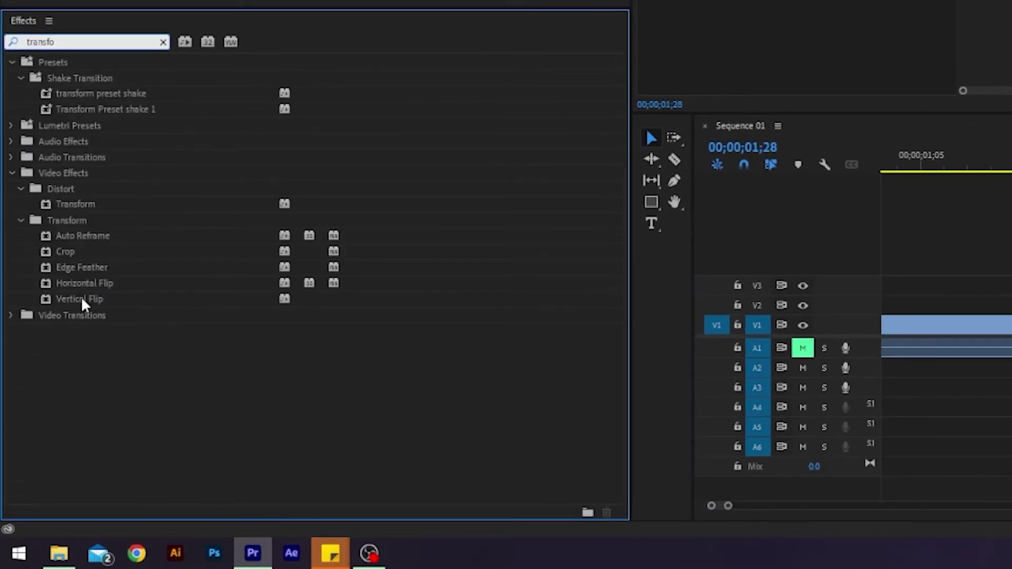
{"action": "left_click_drag", "start_coordinate": [84, 208], "coordinate": [1011, 309]}
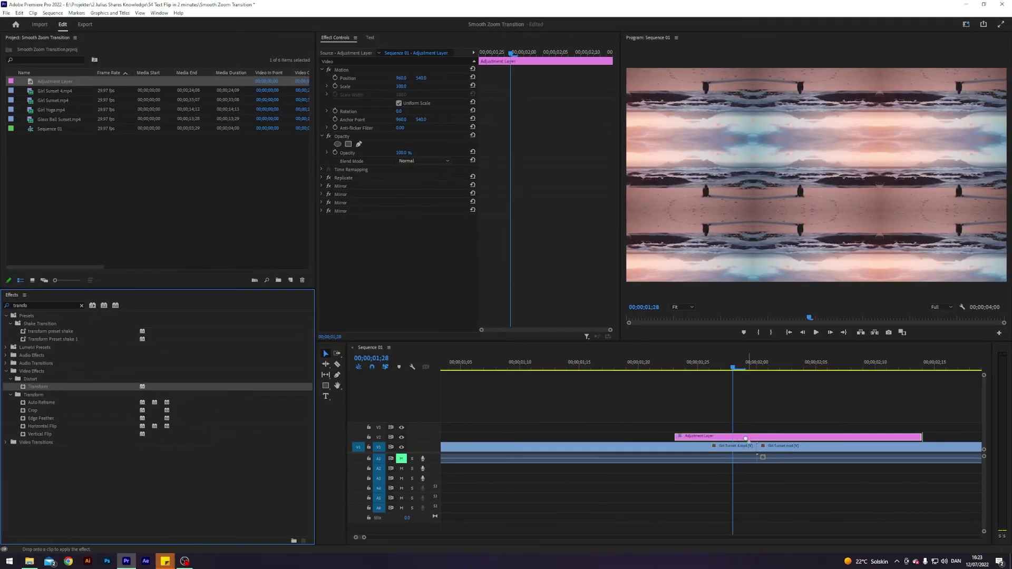
{"action": "left_click_drag", "start_coordinate": [745, 438], "coordinate": [746, 438]}
{"action": "scroll", "coordinate": [363, 255], "scroll_direction": "down", "scroll_amount": 1}
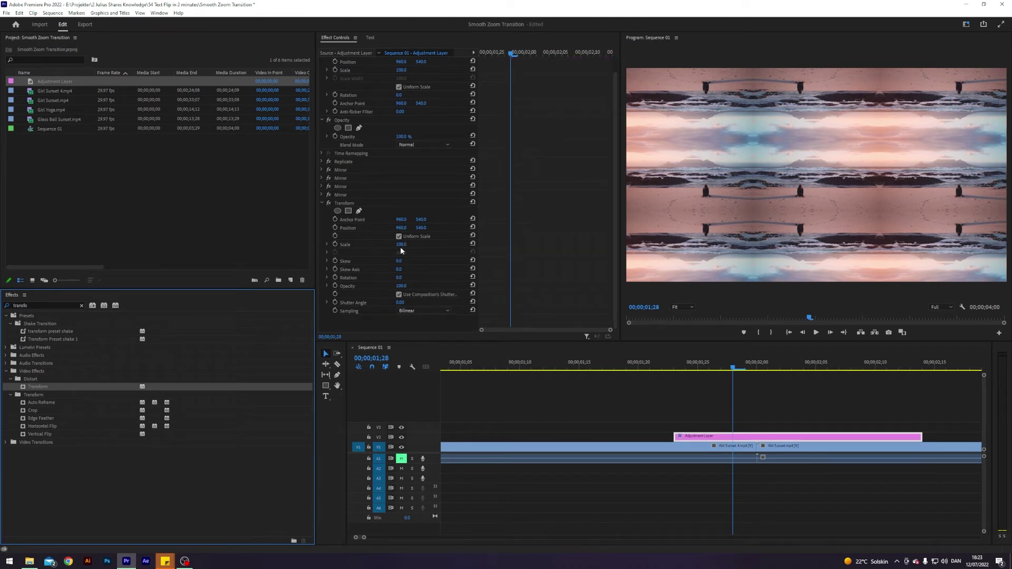
{"action": "left_click", "coordinate": [401, 245]}
{"action": "type", "text": "300"}
{"action": "key", "text": "Return"}
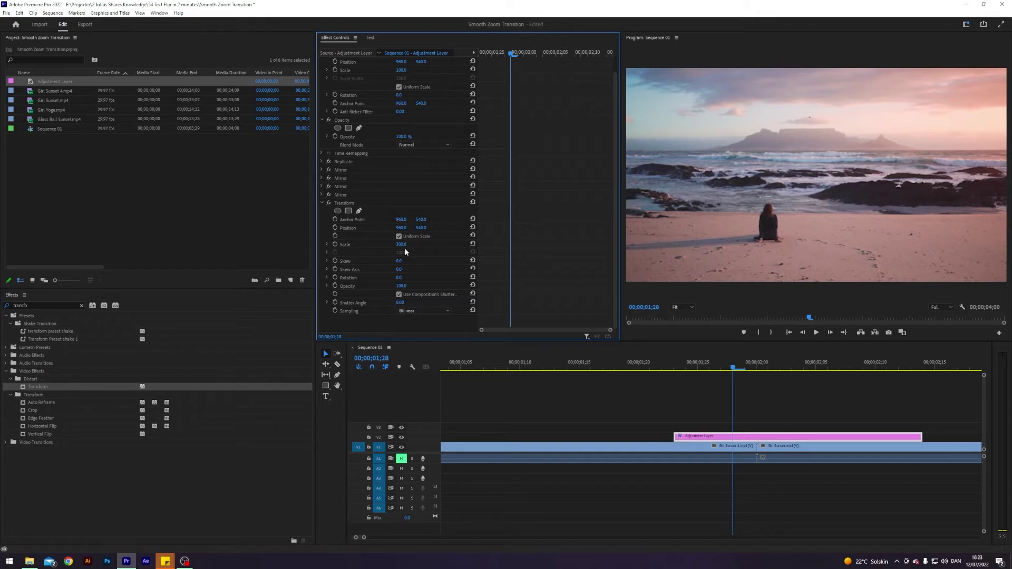
{"action": "left_click", "coordinate": [669, 383]}
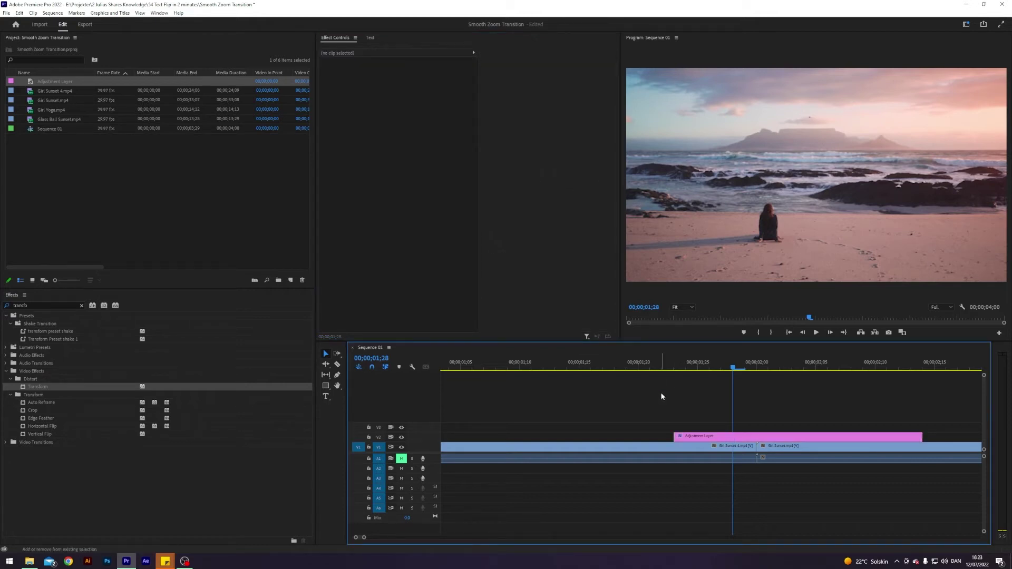
- Enable the Transform Scale stopwatch at the adjustment layer's start
{"action": "key", "text": "Up"}
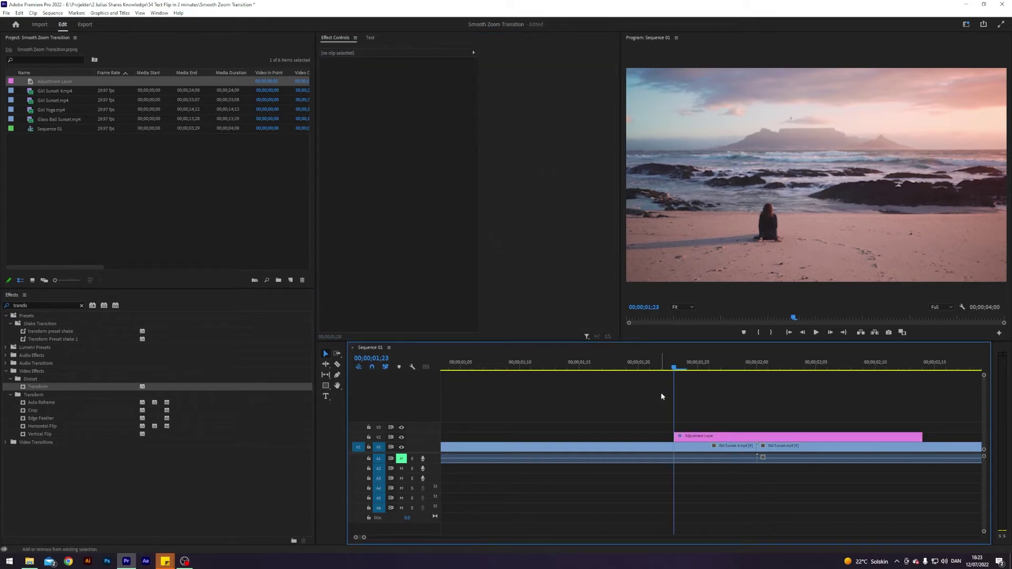
{"action": "left_click", "coordinate": [688, 437]}
{"action": "left_click", "coordinate": [335, 260]}
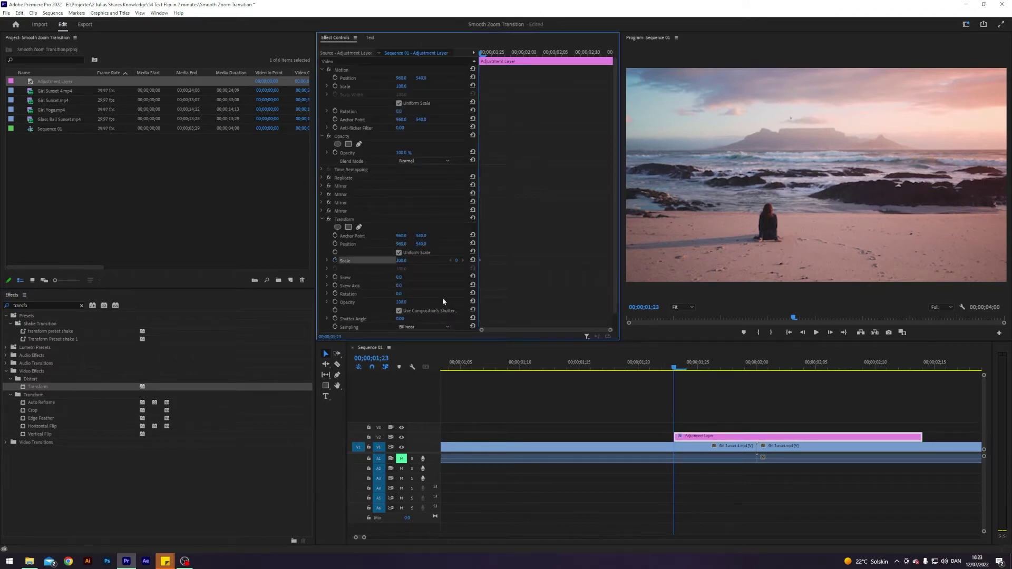
{"action": "key", "text": "shift"}
{"action": "left_click", "coordinate": [709, 393]}
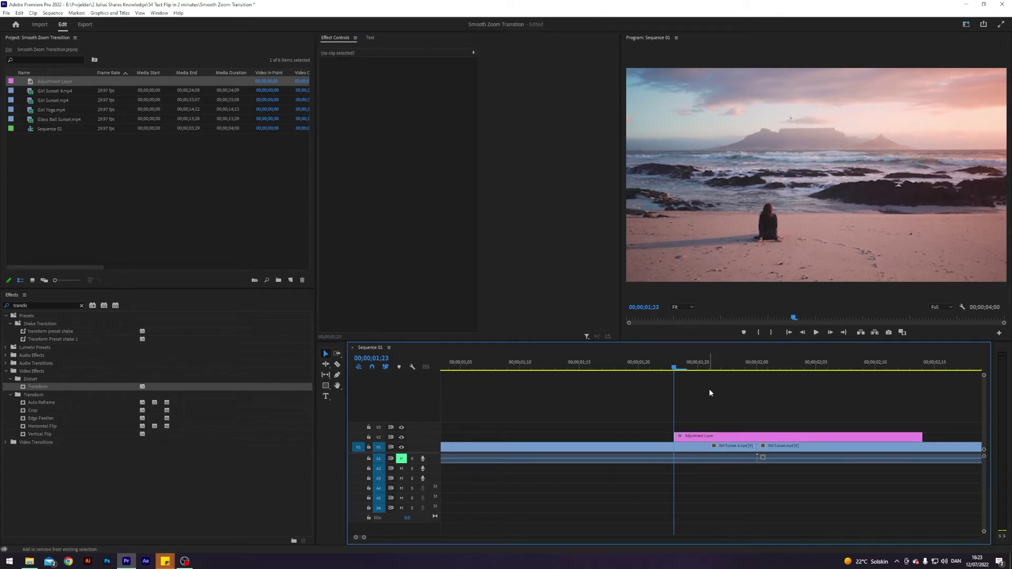
- Set a Scale keyframe of 525 one frame before the cut
{"action": "key", "text": "Down"}
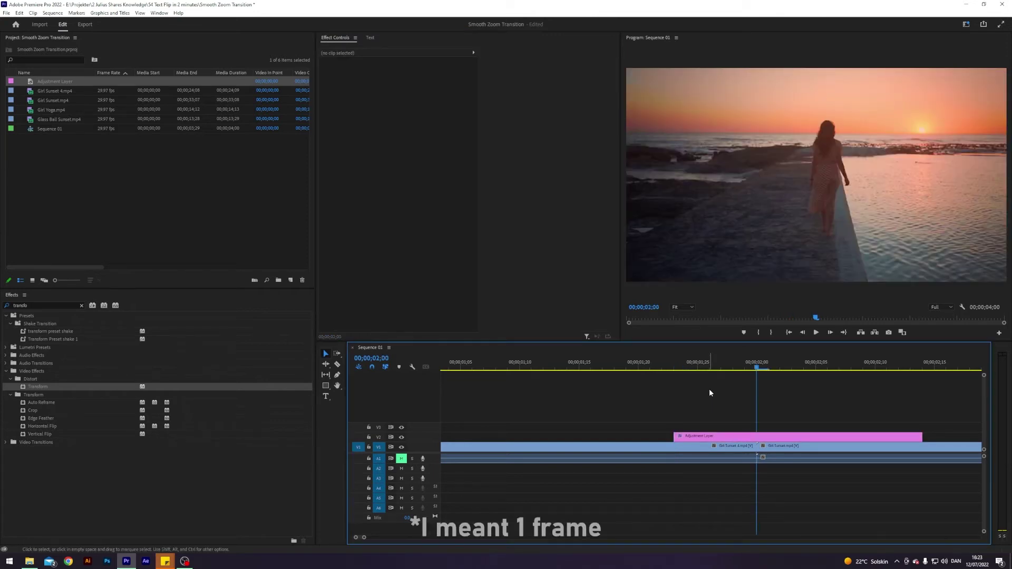
{"action": "key", "text": "Left"}
{"action": "left_click", "coordinate": [732, 435]}
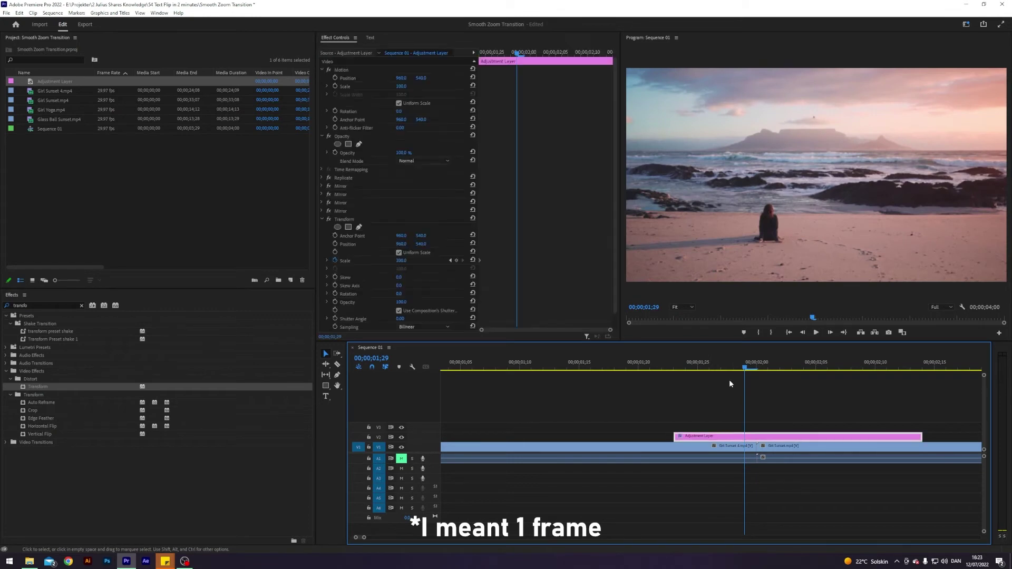
{"action": "left_click", "coordinate": [402, 261]}
{"action": "type", "text": "525"}
{"action": "key", "text": "Return"}
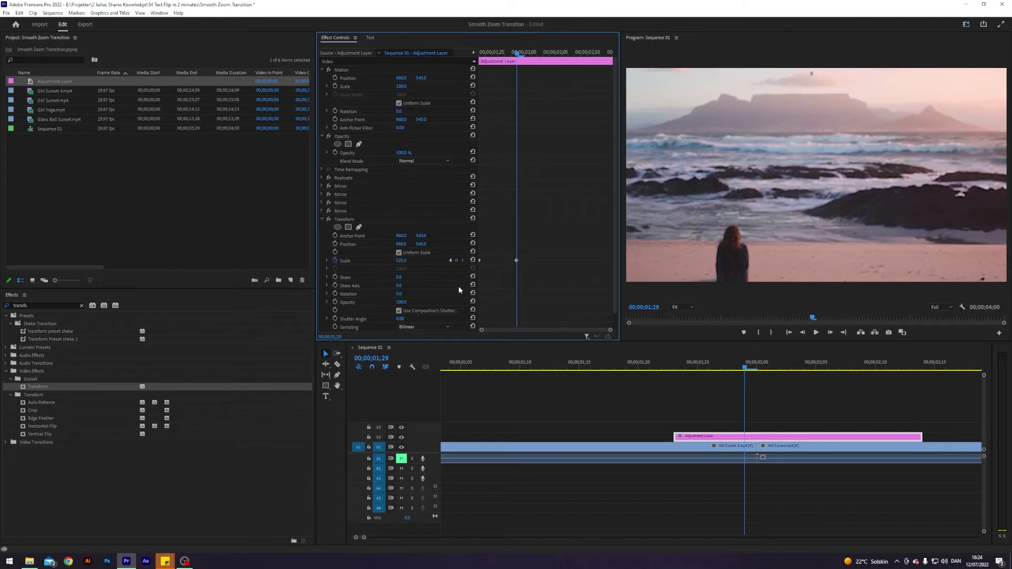
- Set a Scale keyframe of 200 on the cut frame and play it back
{"action": "key", "text": "Right"}
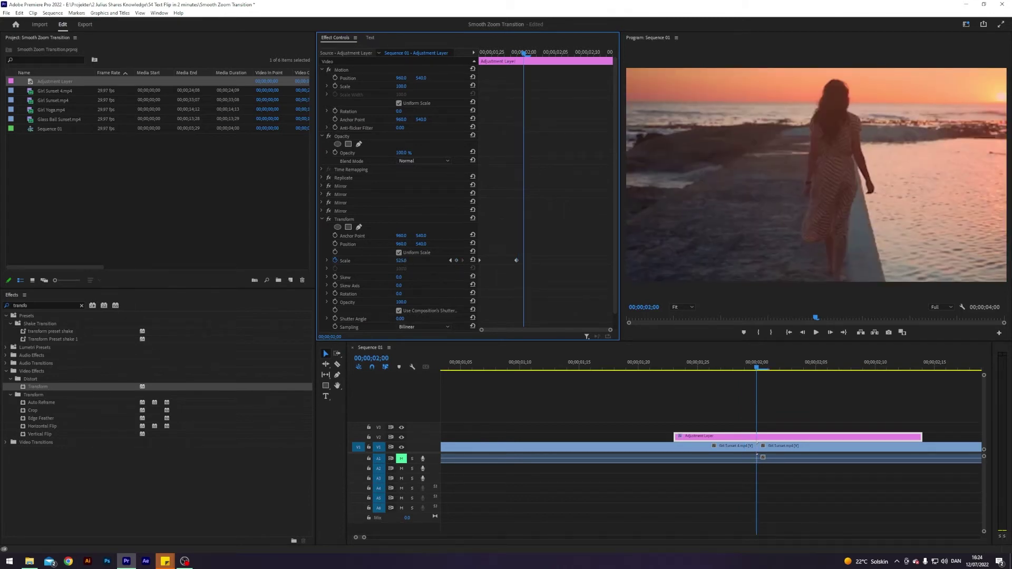
{"action": "left_click", "coordinate": [401, 261]}
{"action": "type", "text": "200"}
{"action": "key", "text": "Return"}
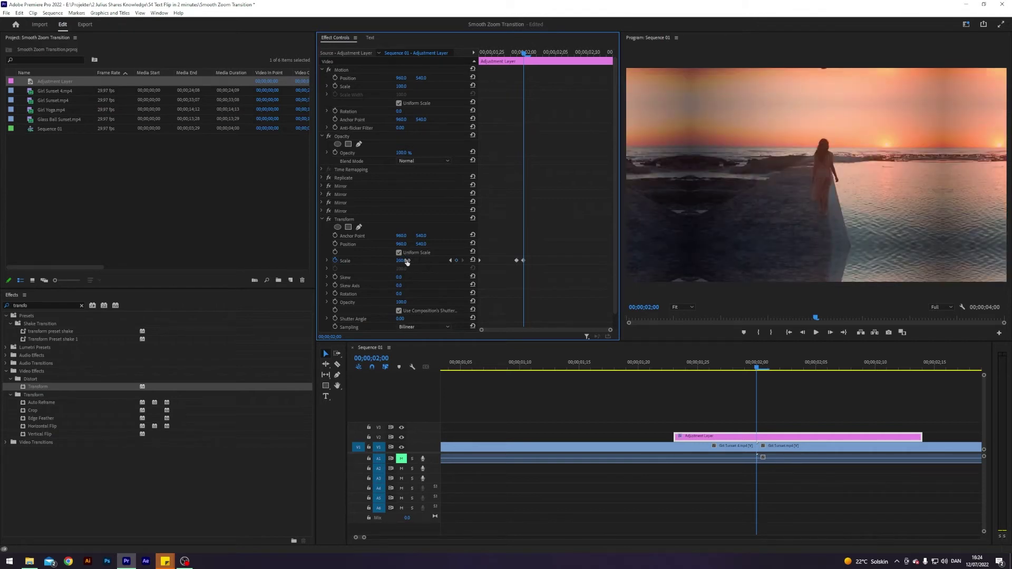
{"action": "key", "text": "space"}
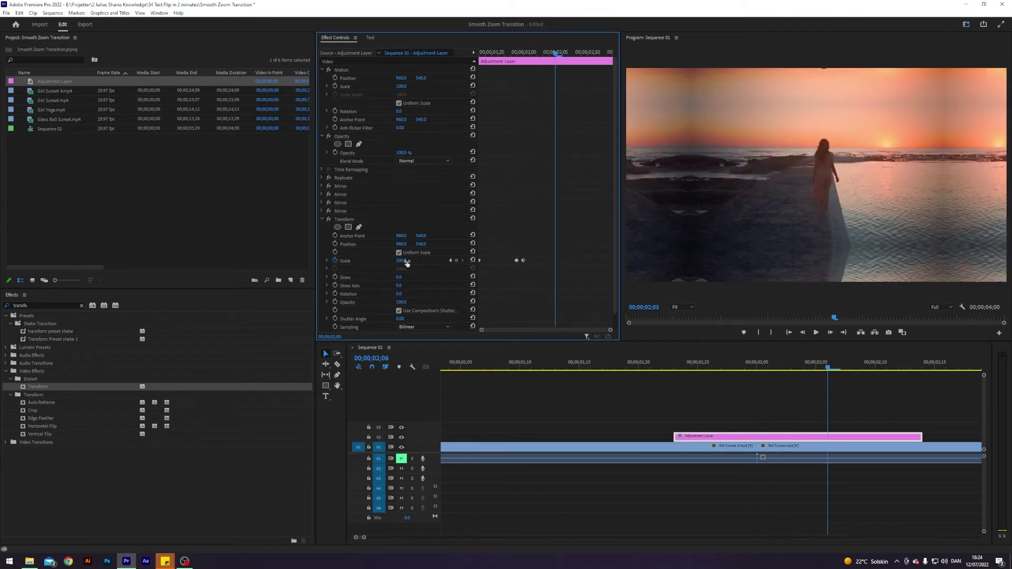
- Change the Scale to 300 a few frames earlier and scrub back through the cut
{"action": "key", "text": "Left"}
{"action": "key", "text": "Left"}
{"action": "key", "text": "Left"}
{"action": "key", "text": "Left"}
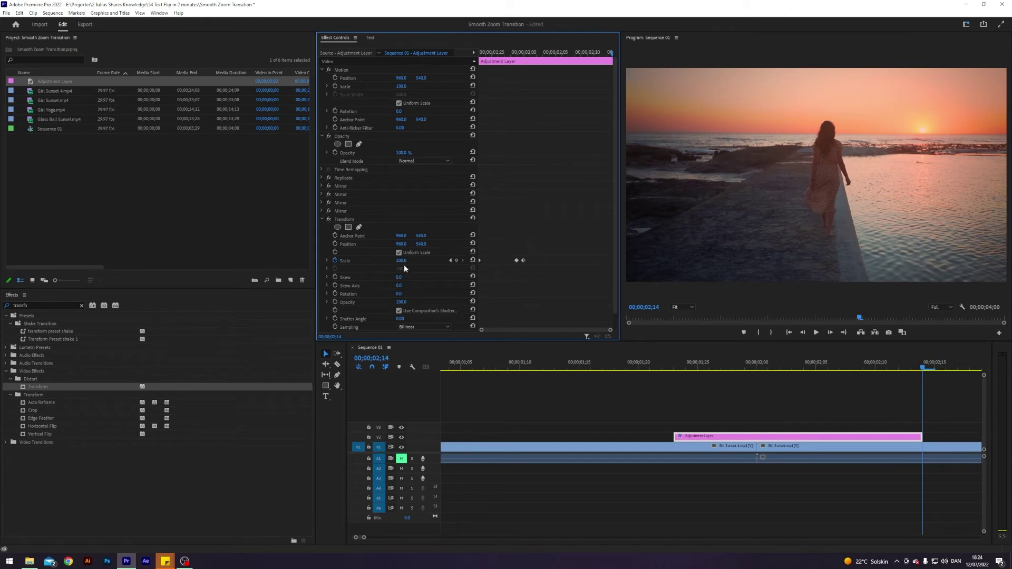
{"action": "left_click", "coordinate": [404, 260]}
{"action": "type", "text": "300"}
{"action": "key", "text": "Return"}
{"action": "left_click_drag", "start_coordinate": [889, 367], "coordinate": [661, 376]}
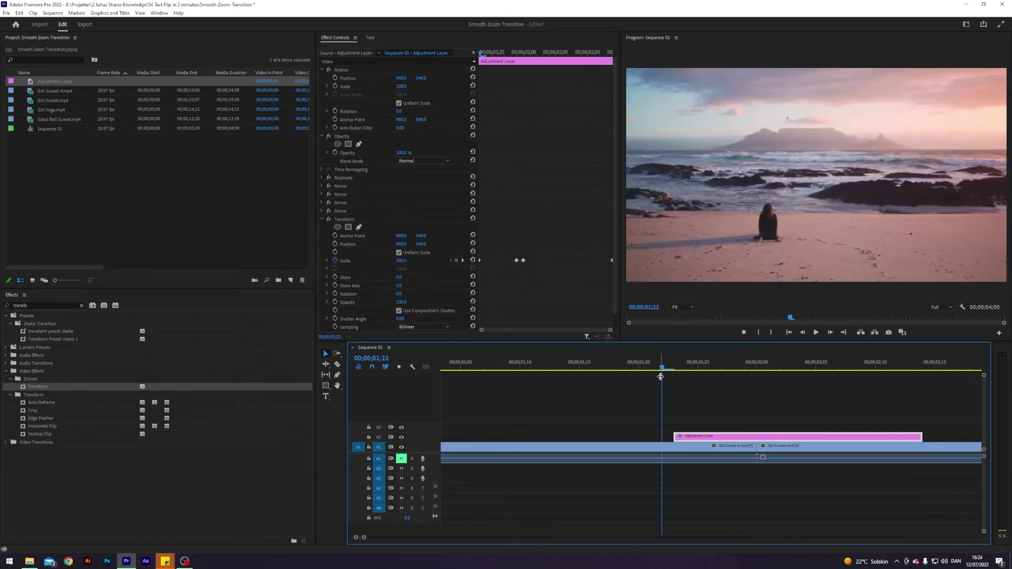
- Play through the cut, stop, and return to the 01;24 Scale keyframe to view its graphs
{"action": "key", "text": "space"}
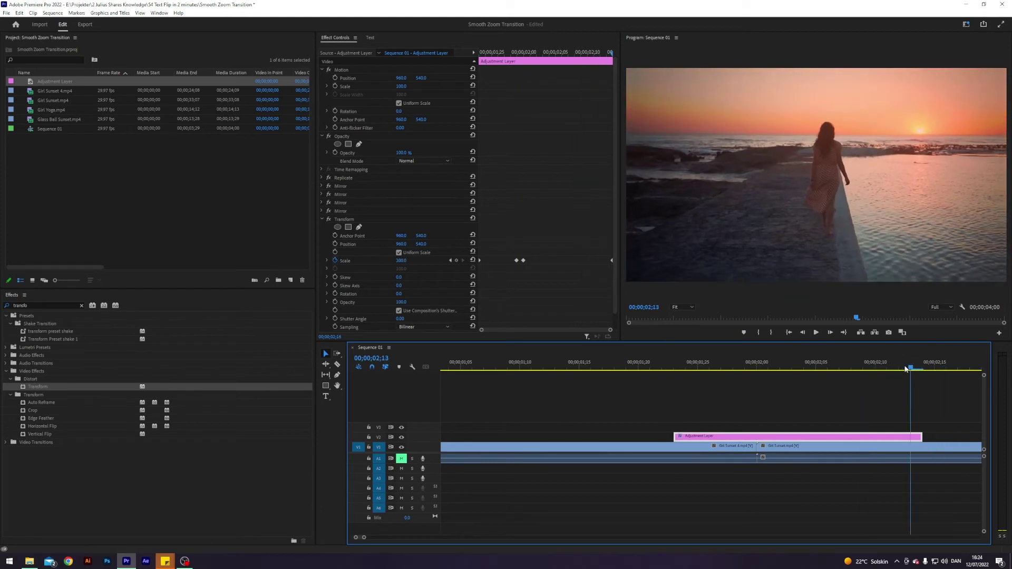
{"action": "key", "text": "space"}
{"action": "key", "text": "Left"}
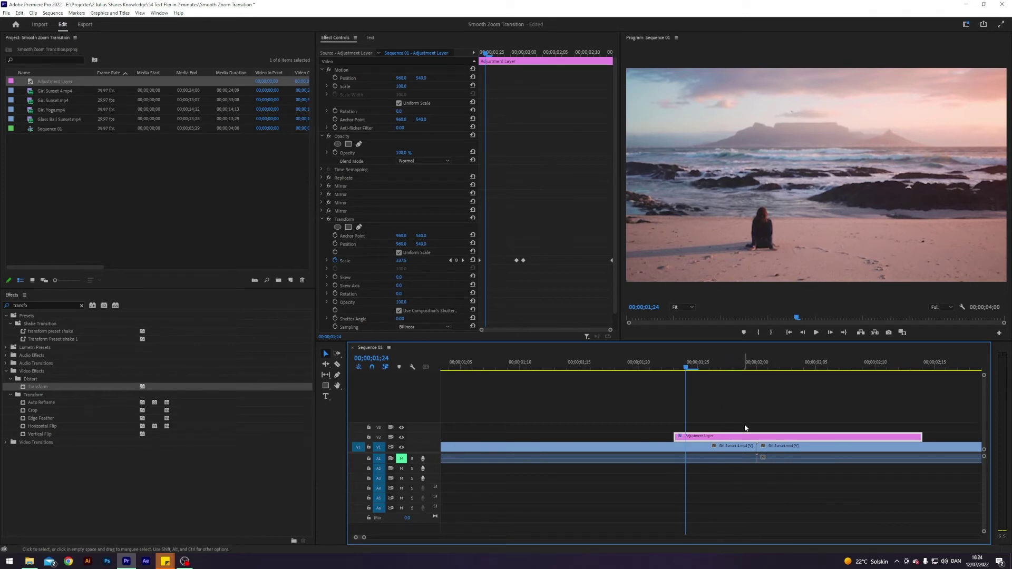
{"action": "left_click", "coordinate": [326, 261]}
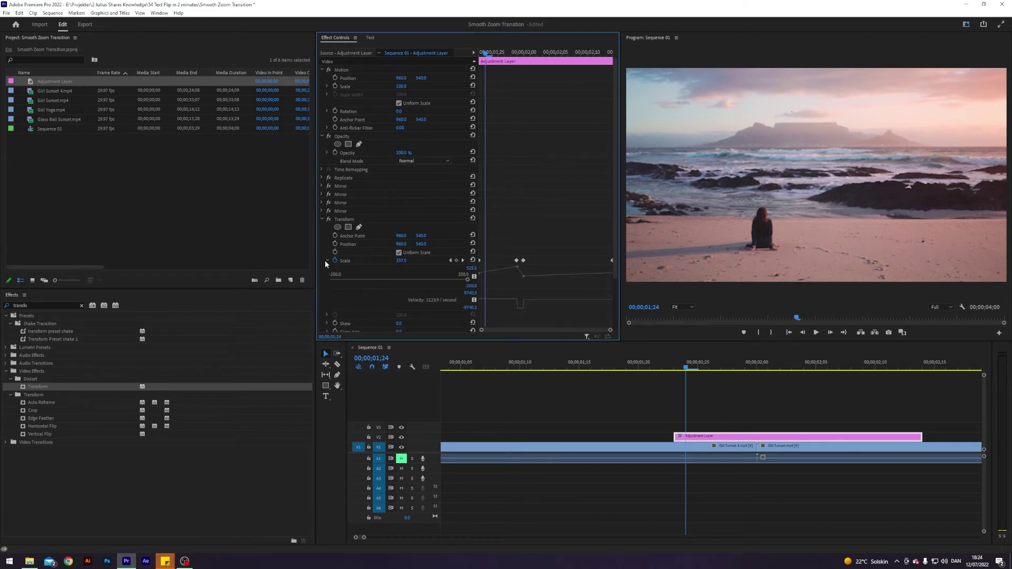
- Apply Ease Out to the first Scale keyframe and Ease In to the second
{"action": "right_click", "coordinate": [480, 260]}
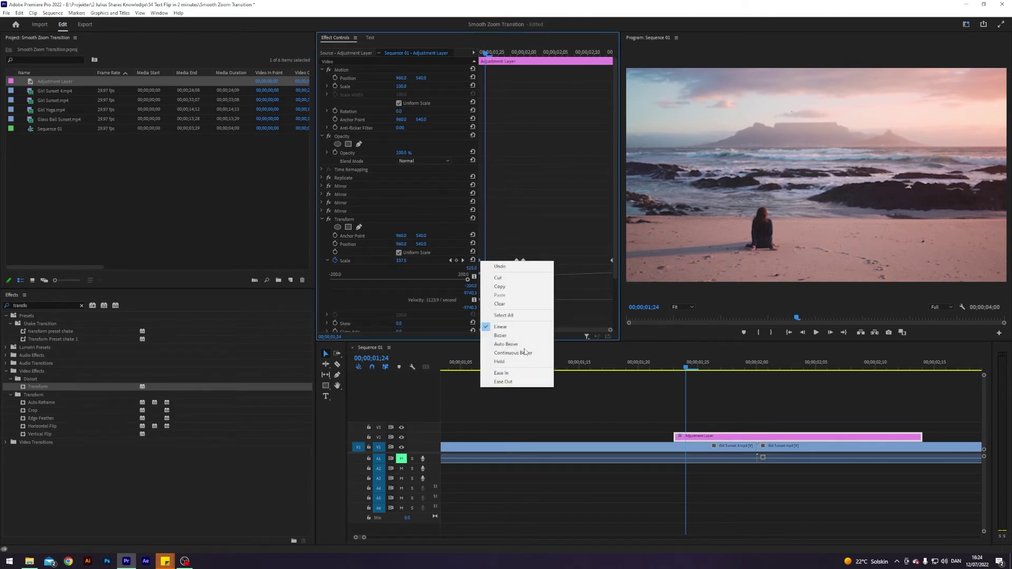
{"action": "left_click", "coordinate": [518, 381]}
{"action": "right_click", "coordinate": [613, 261]}
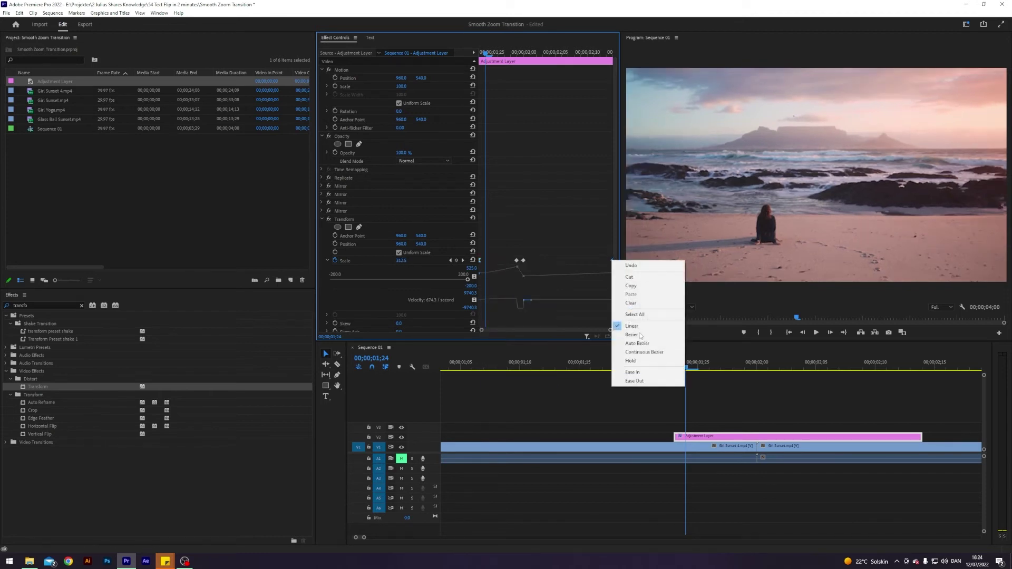
{"action": "left_click", "coordinate": [632, 372]}
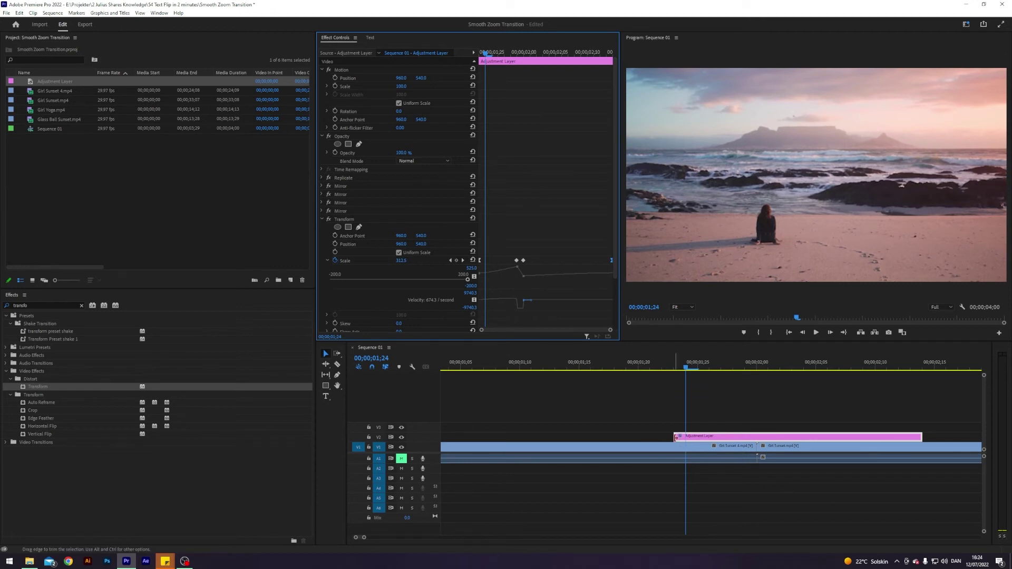
- Extend both adjustment layer edges and stretch the first keyframe's Bezier handle, checking frame by frame
{"action": "left_click_drag", "start_coordinate": [676, 437], "coordinate": [638, 437]}
{"action": "left_click_drag", "start_coordinate": [922, 437], "coordinate": [958, 436]}
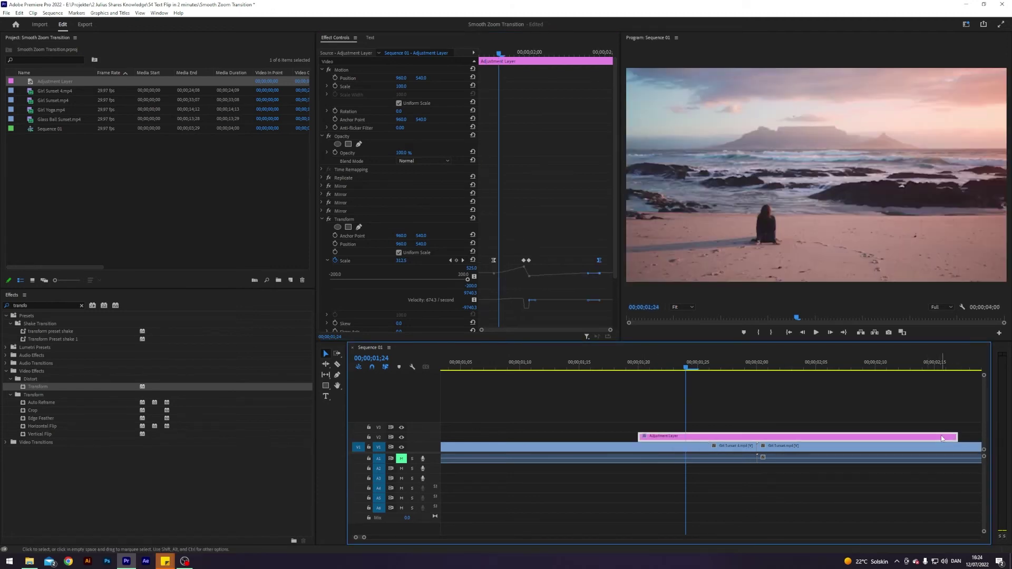
{"action": "left_click", "coordinate": [494, 260]}
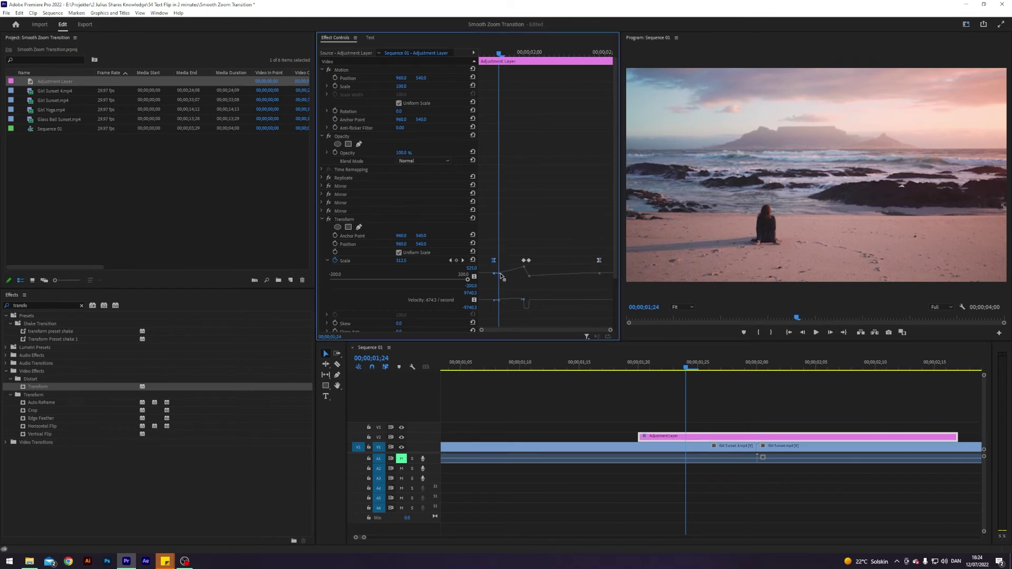
{"action": "left_click_drag", "start_coordinate": [501, 275], "coordinate": [519, 276]}
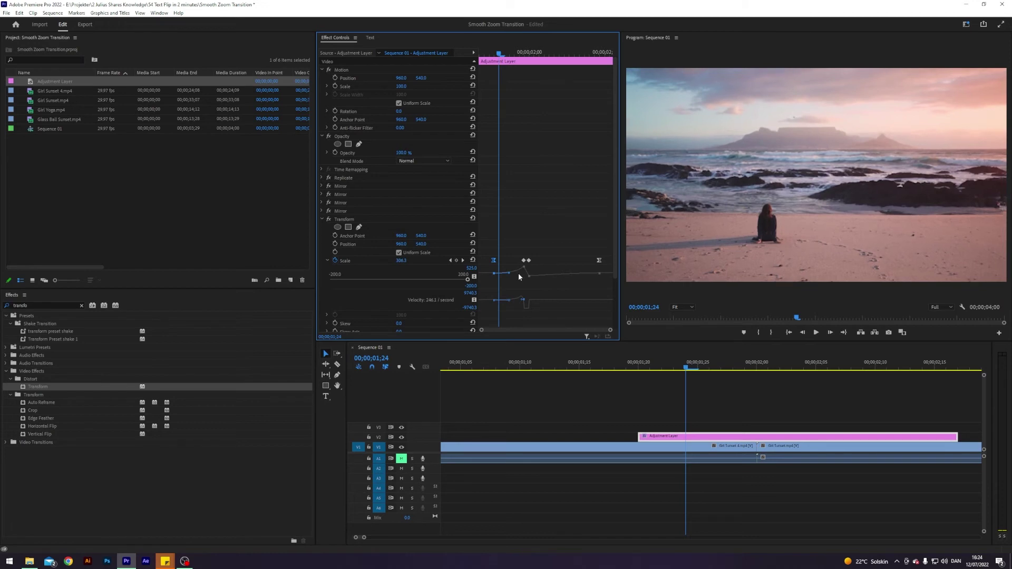
{"action": "key", "text": "Right"}
{"action": "key", "text": "Right"}
{"action": "key", "text": "Right"}
{"action": "key", "text": "Right"}
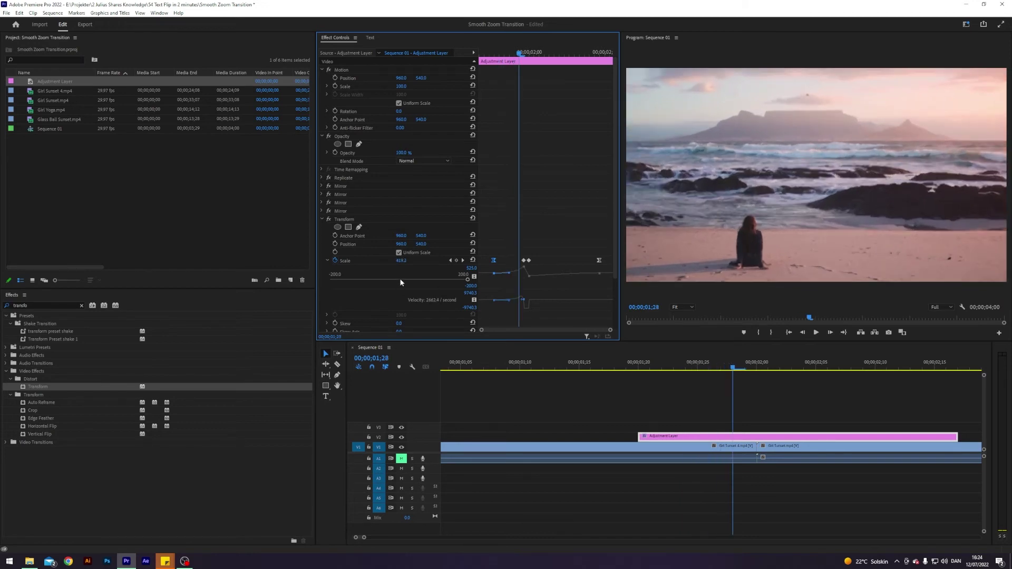
{"action": "key", "text": "Right"}
{"action": "key", "text": "Right"}
{"action": "key", "text": "Left"}
{"action": "key", "text": "Left"}
{"action": "key", "text": "Left"}
{"action": "key", "text": "Left"}
{"action": "key", "text": "Left"}
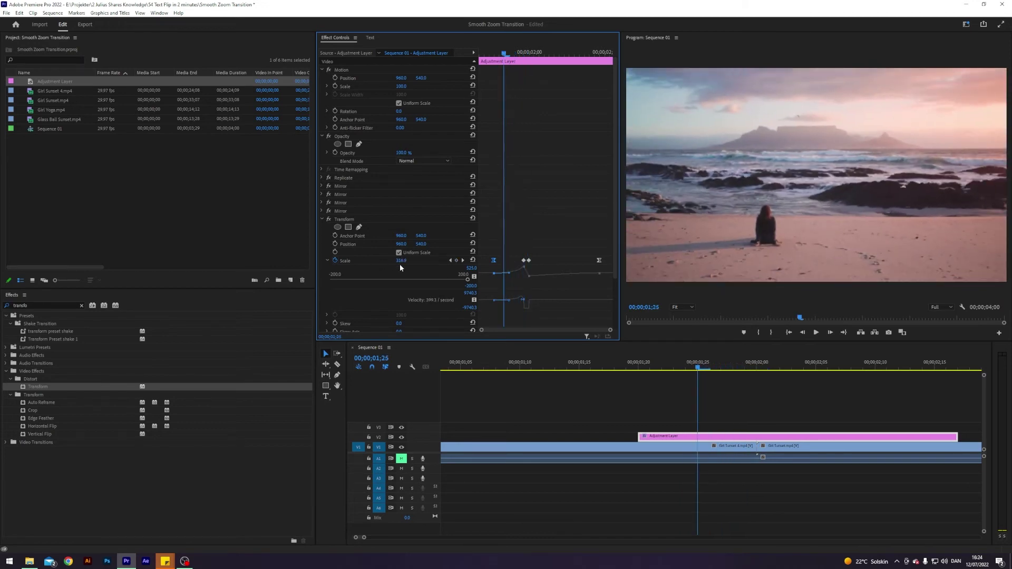
{"action": "key", "text": "Right"}
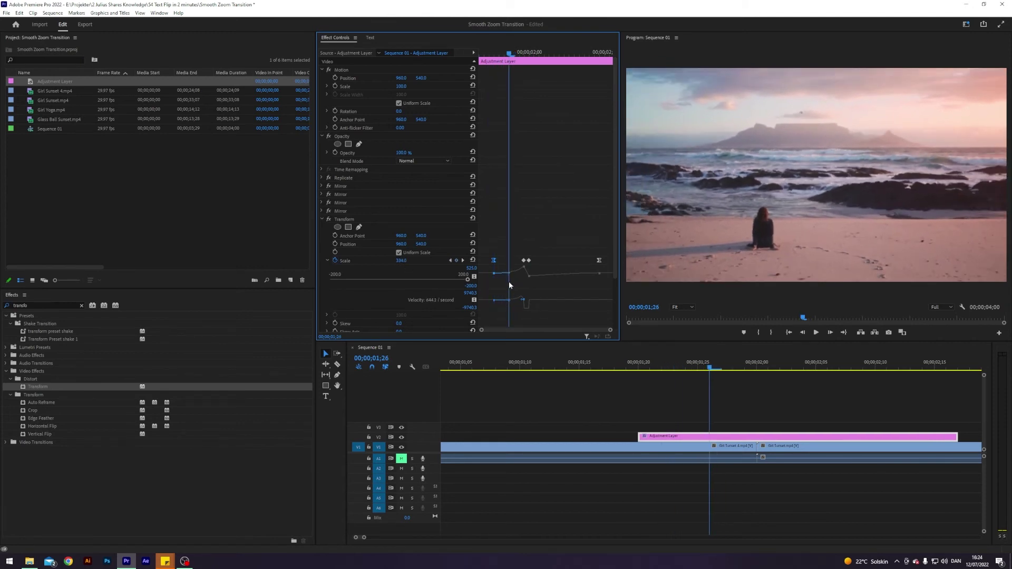
{"action": "key", "text": "Left"}
{"action": "key", "text": "Left"}
{"action": "key", "text": "Left"}
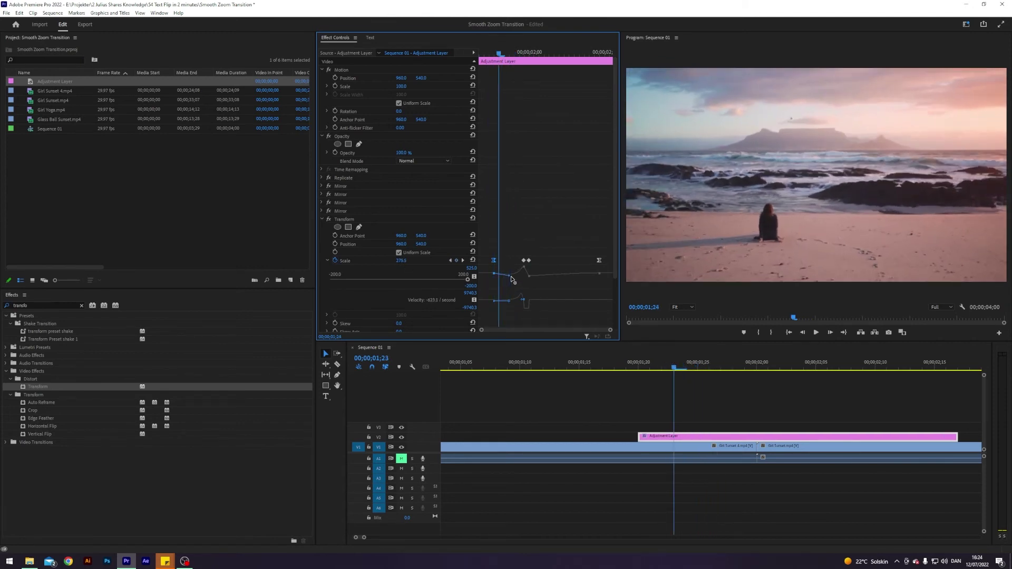
{"action": "key", "text": "Right"}
{"action": "key", "text": "Right"}
{"action": "key", "text": "Right"}
{"action": "key", "text": "Right"}
{"action": "key", "text": "Right"}
{"action": "key", "text": "Right"}
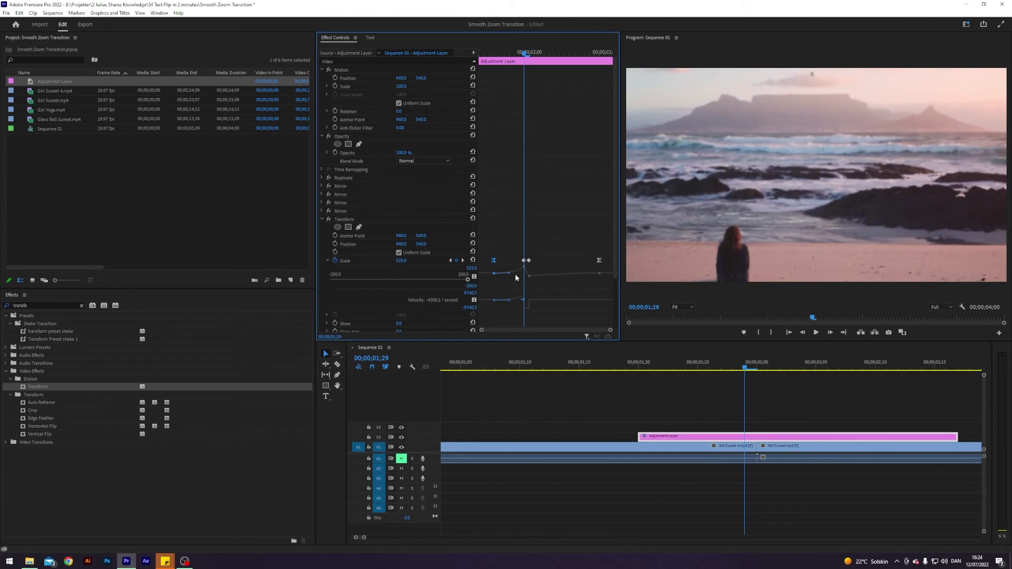
{"action": "key", "text": "Right"}
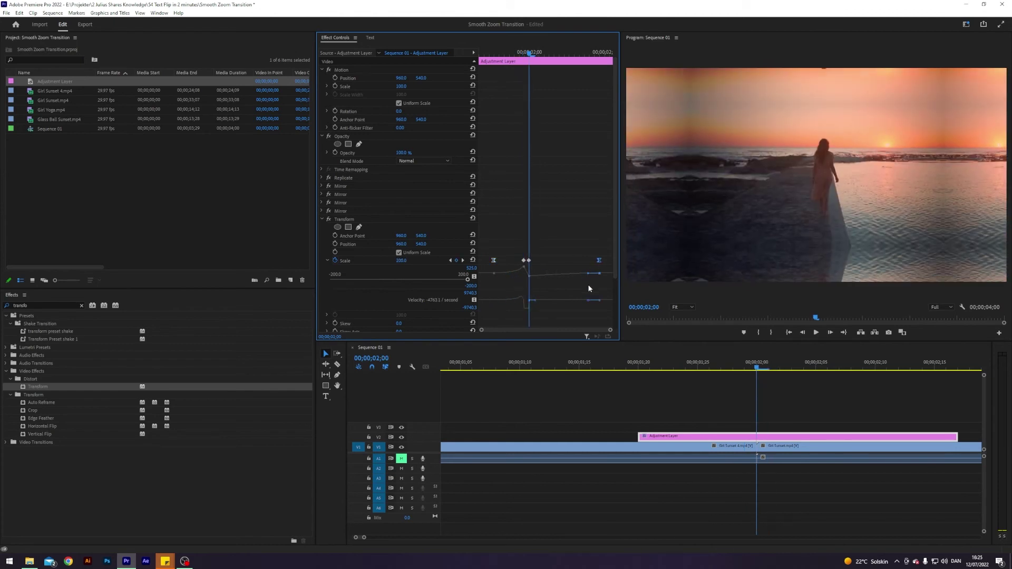
- Stretch the second keyframe's Bezier handle into a spike at the cut and play the transition
{"action": "left_click_drag", "start_coordinate": [590, 279], "coordinate": [555, 278]}
{"action": "key", "text": "Right"}
{"action": "key", "text": "Right"}
{"action": "key", "text": "Right"}
{"action": "key", "text": "Right"}
{"action": "key", "text": "Right"}
{"action": "key", "text": "Right"}
{"action": "key", "text": "Right"}
{"action": "key", "text": "Right"}
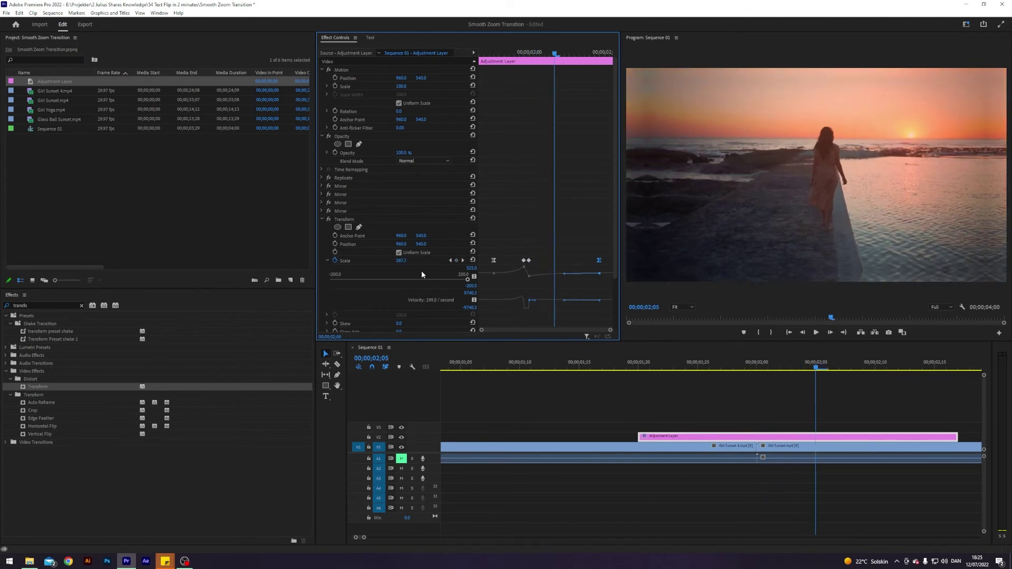
{"action": "key", "text": "Right"}
{"action": "key", "text": "Right"}
{"action": "key", "text": "Right"}
{"action": "key", "text": "Right"}
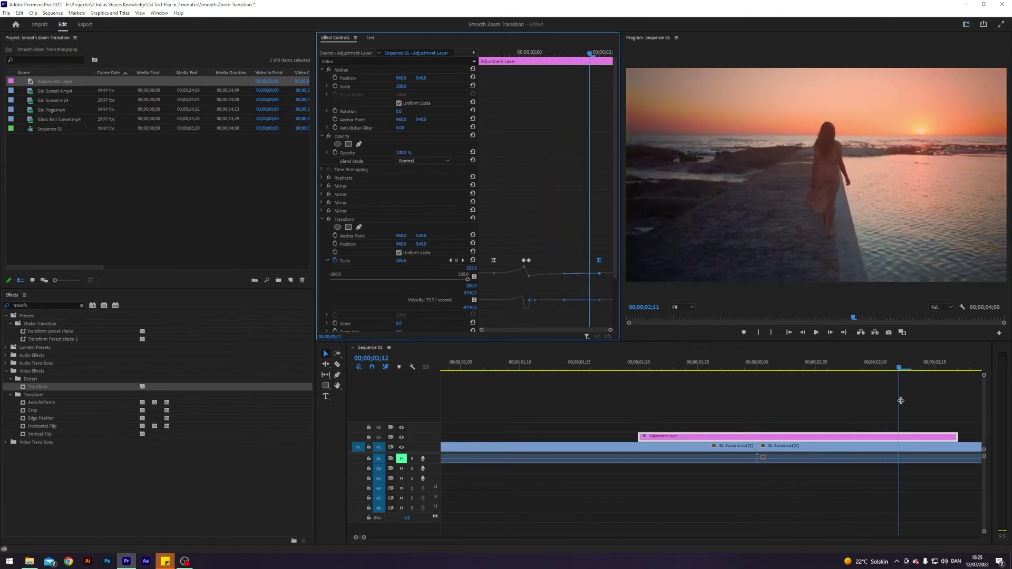
{"action": "left_click", "coordinate": [625, 372]}
{"action": "left_click", "coordinate": [688, 390]}
{"action": "key", "text": "space"}
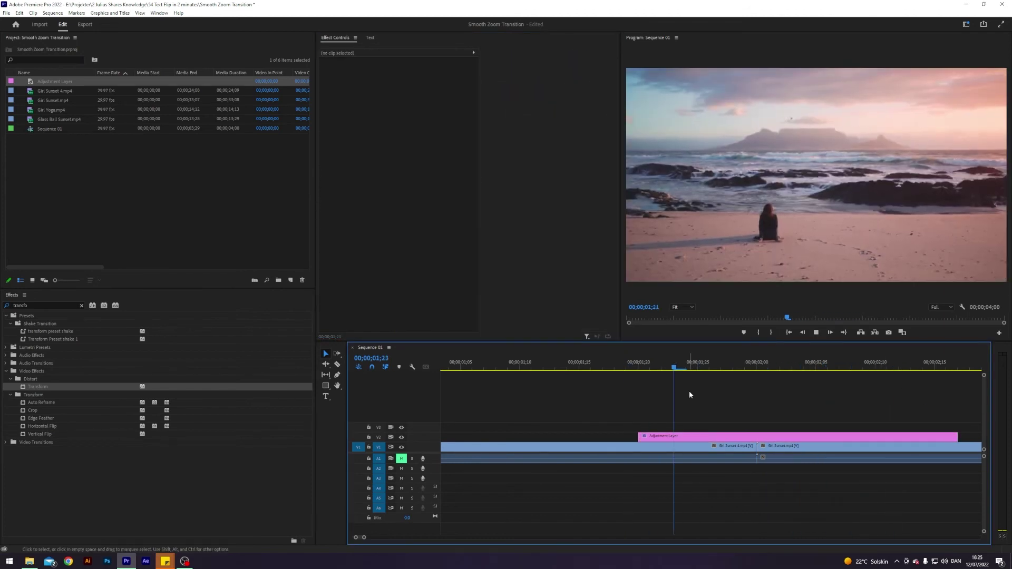
{"action": "key", "text": "space"}
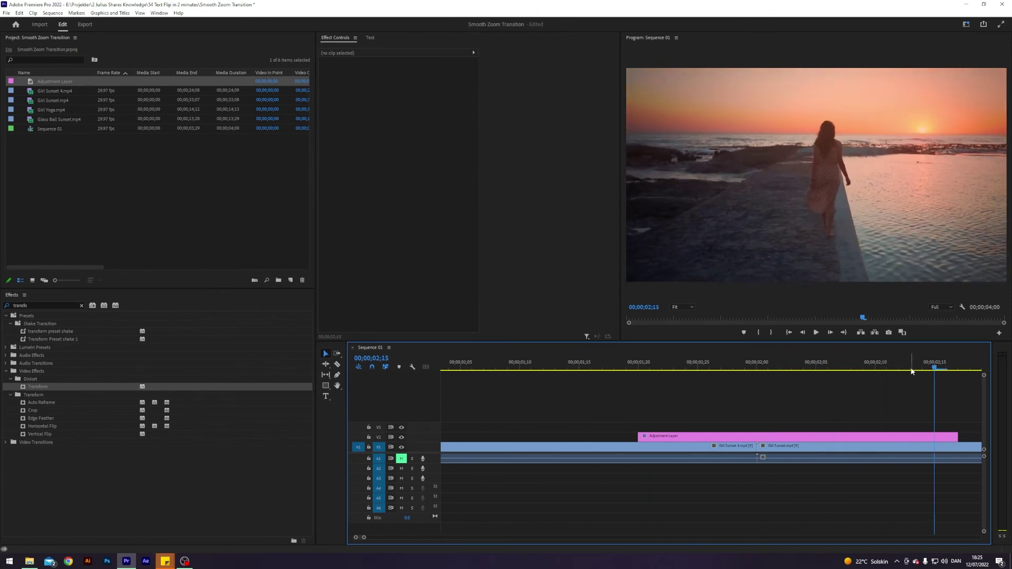
{"action": "left_click", "coordinate": [755, 367]}
- On the adjustment layer's Transform effect, turn off Use Composition's Shutter Angle and set Shutter Angle to 180
{"action": "left_click", "coordinate": [759, 436]}
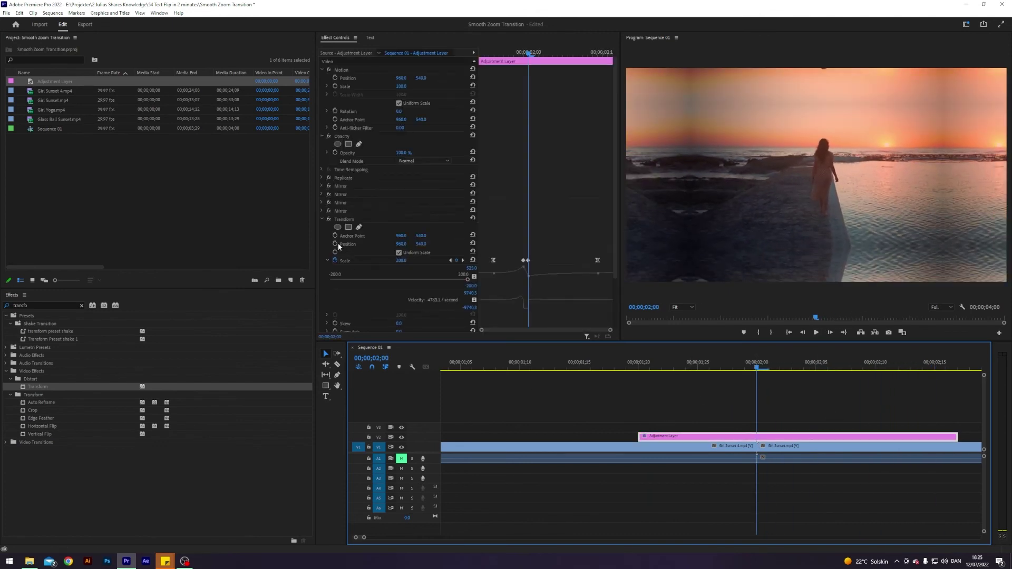
{"action": "left_click", "coordinate": [328, 261]}
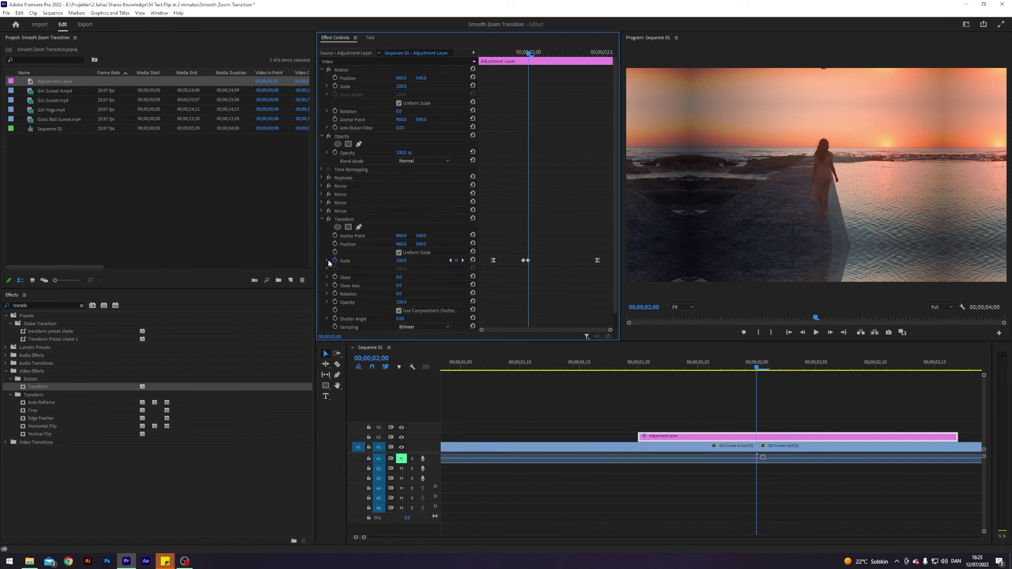
{"action": "scroll", "coordinate": [367, 278], "scroll_direction": "down", "scroll_amount": 2}
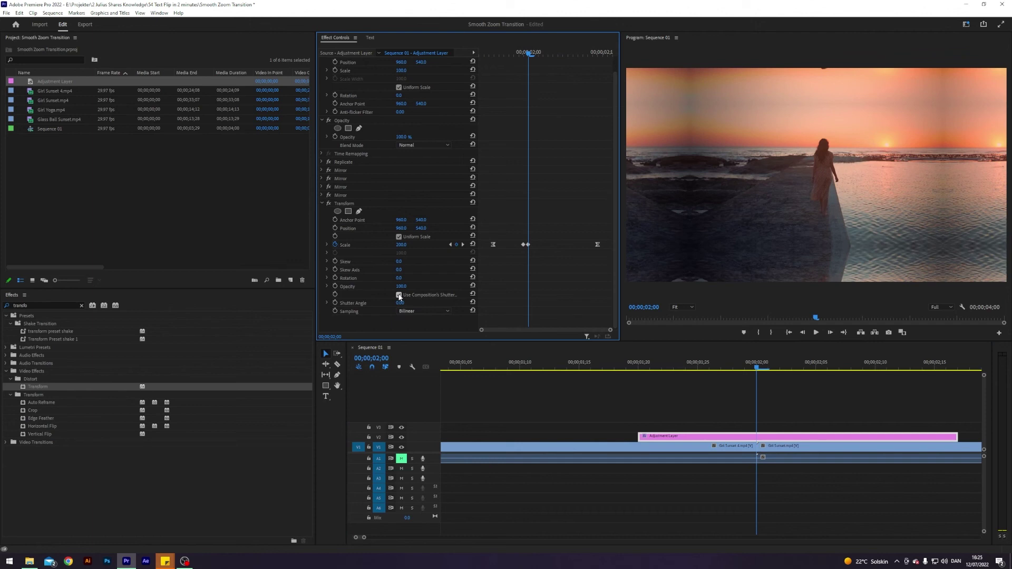
{"action": "left_click", "coordinate": [399, 295]}
{"action": "left_click", "coordinate": [400, 303]}
{"action": "type", "text": "180"}
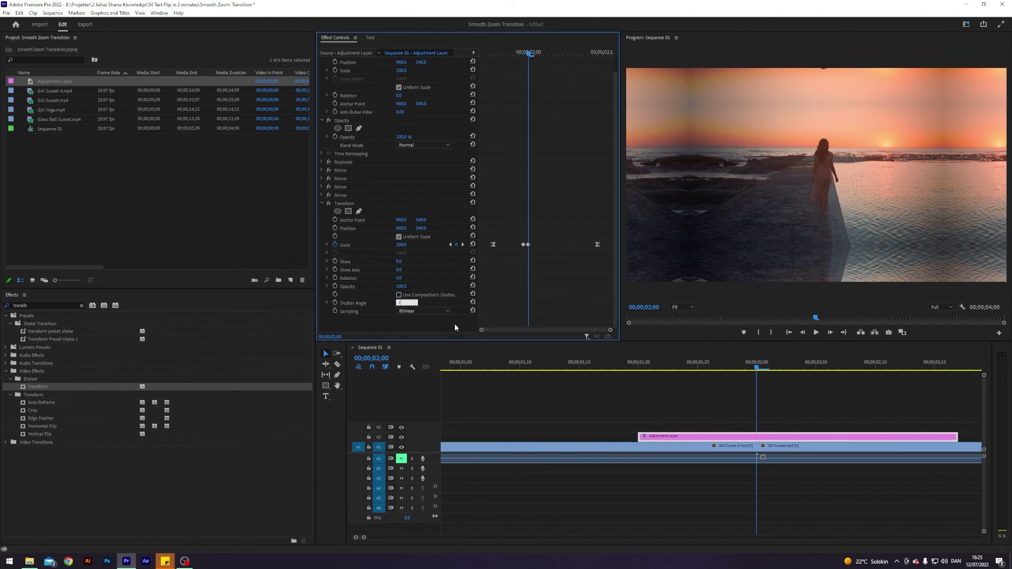